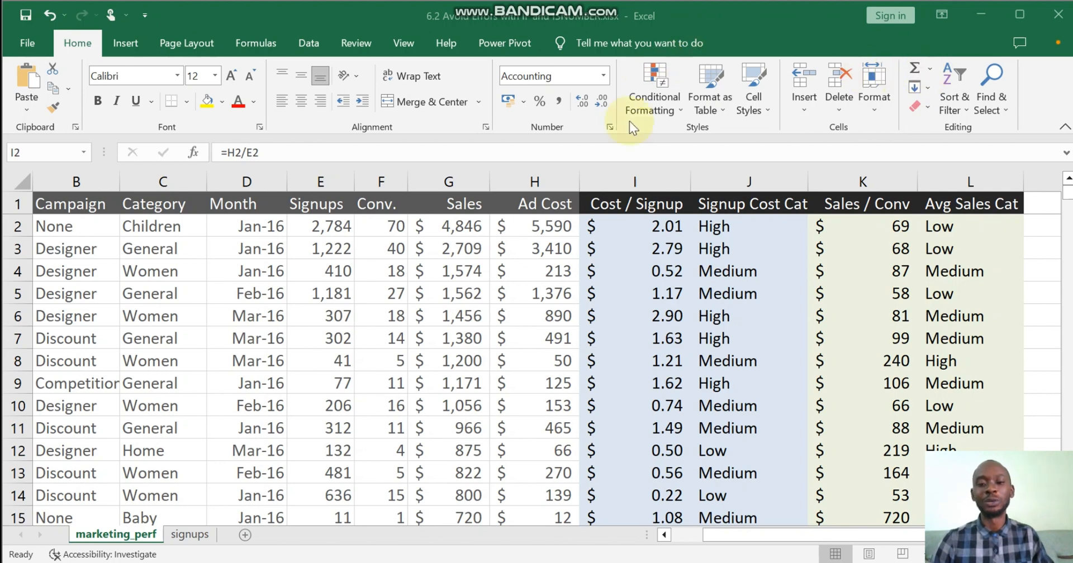
Examine the marketing_perf rows for division errors in the Cost / Signup, Signup Cost Cat, Sales / Conv and Avg Sales Cat columns
scroll(530, 244, down, 3)
scroll(531, 247, up, 3)
scroll(531, 246, down, 2)
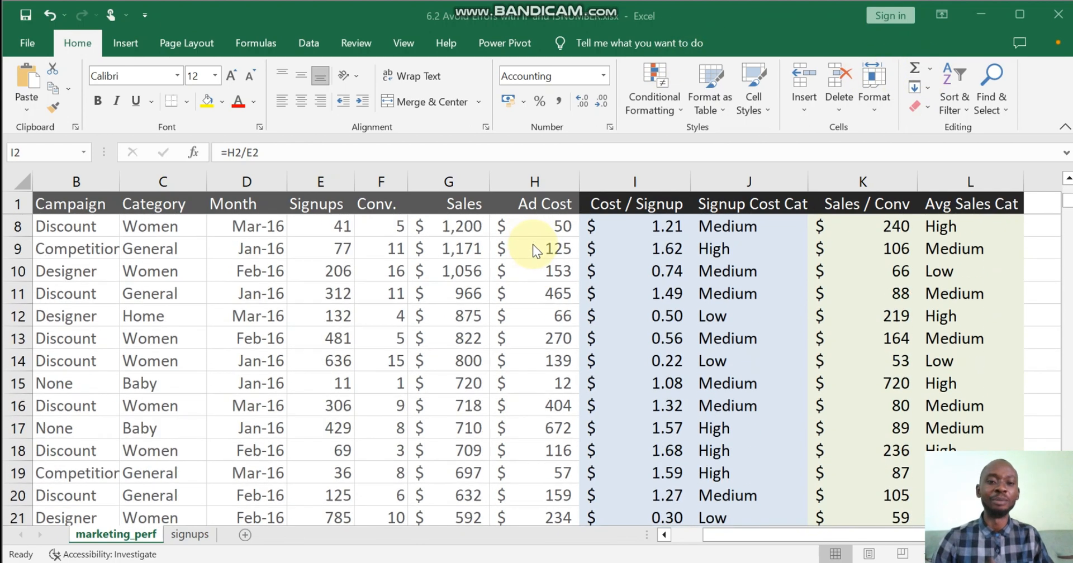
scroll(532, 244, up, 2)
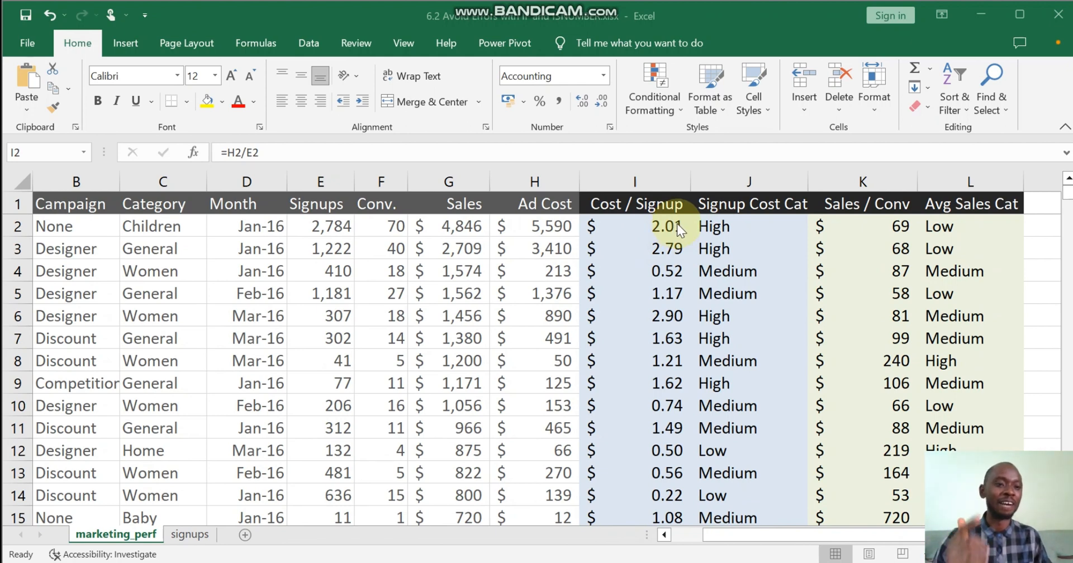
scroll(678, 225, down, 8)
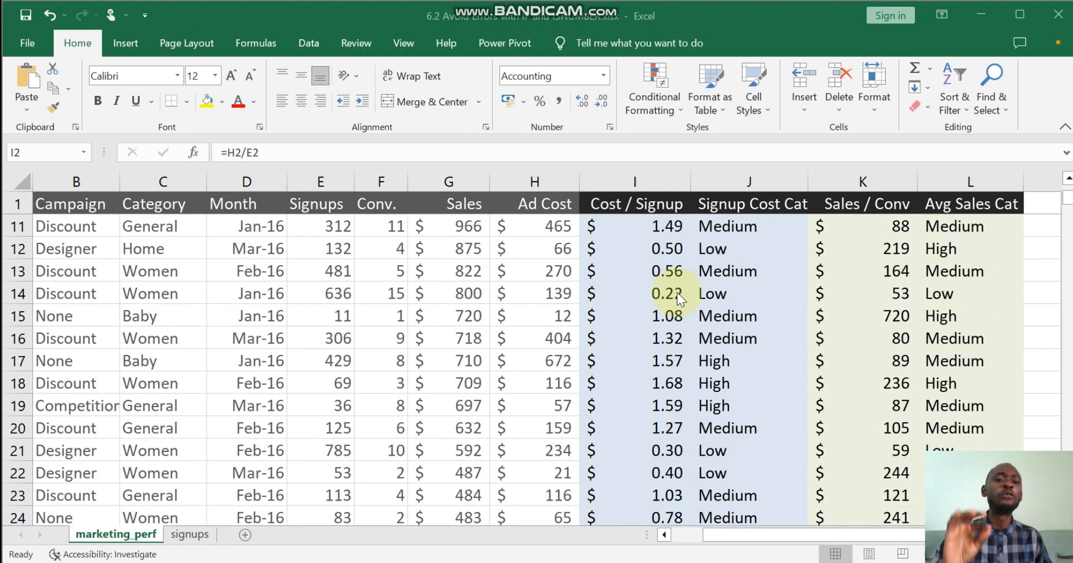
scroll(679, 302, down, 20)
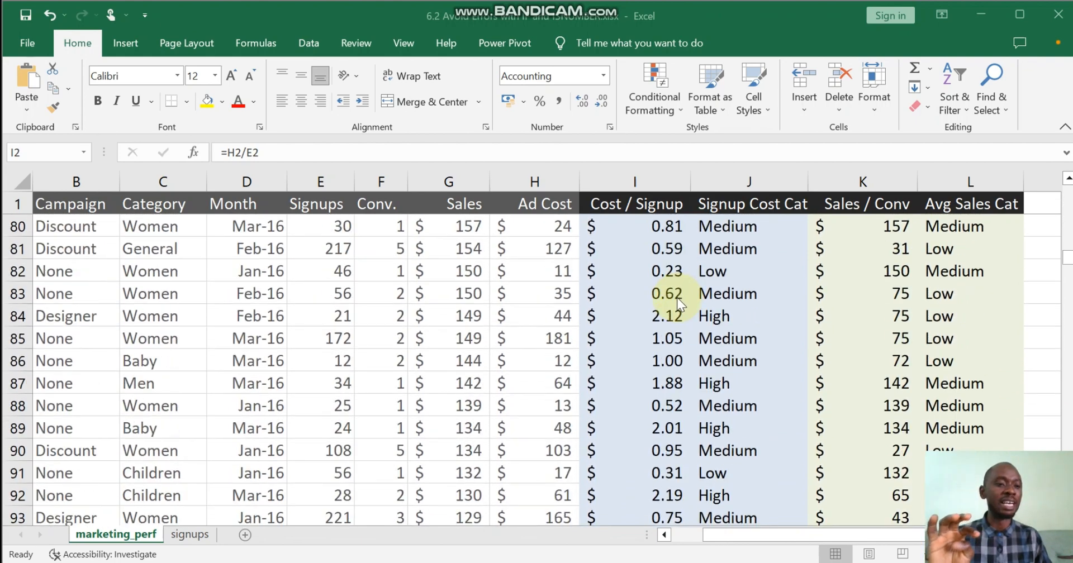
scroll(677, 295, down, 20)
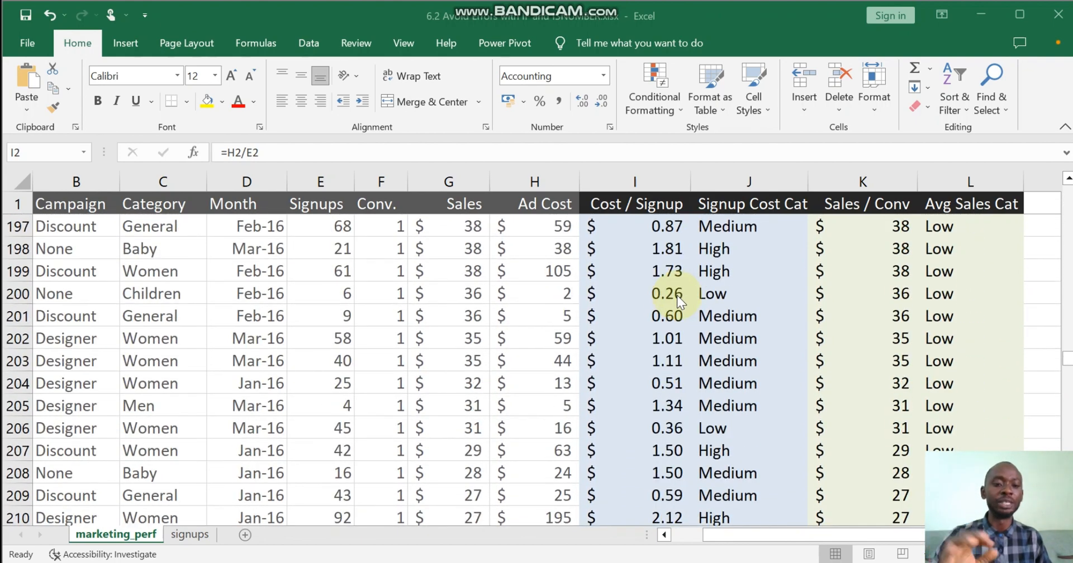
scroll(699, 304, down, 4)
scroll(855, 252, up, 1)
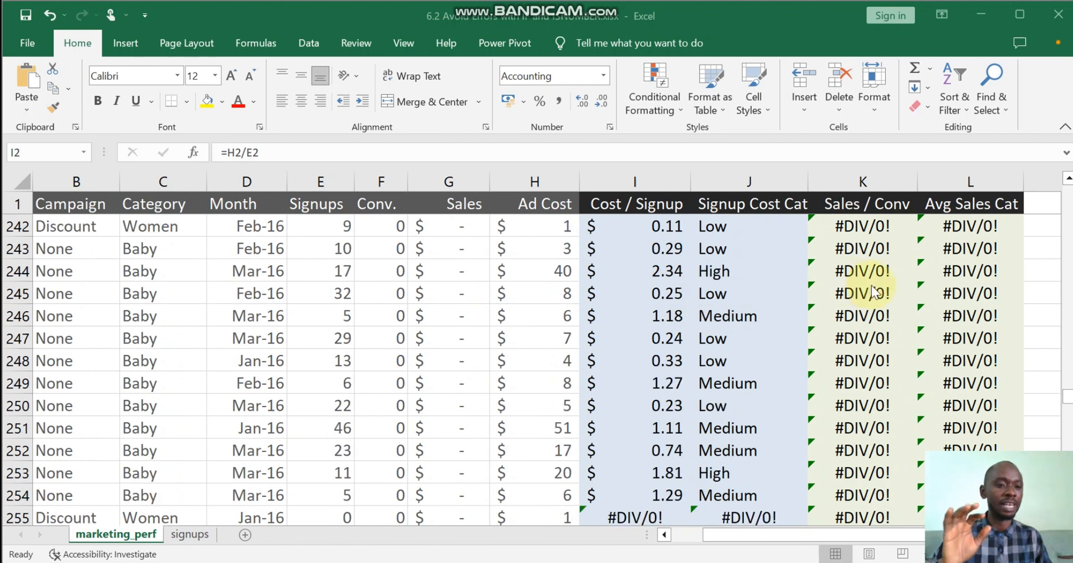
scroll(872, 335, up, 2)
scroll(821, 358, down, 5)
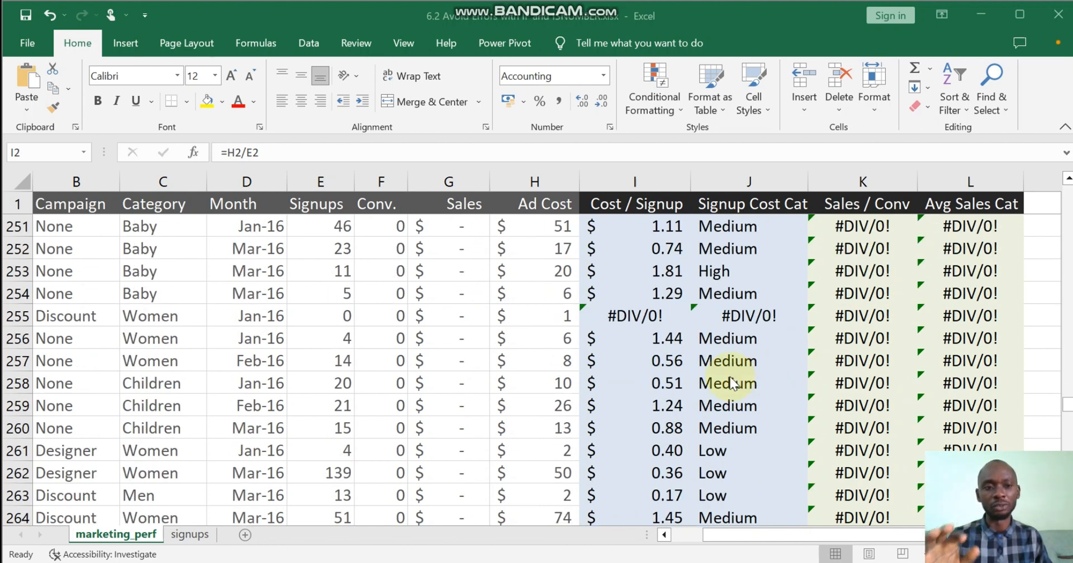
scroll(825, 343, up, 2)
scroll(867, 360, up, 4)
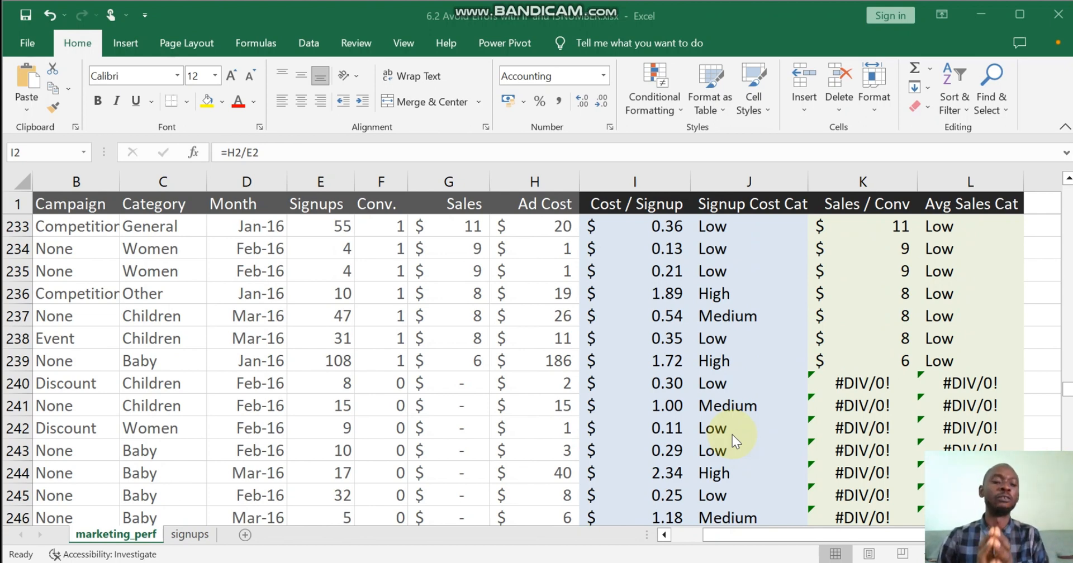
scroll(716, 425, down, 5)
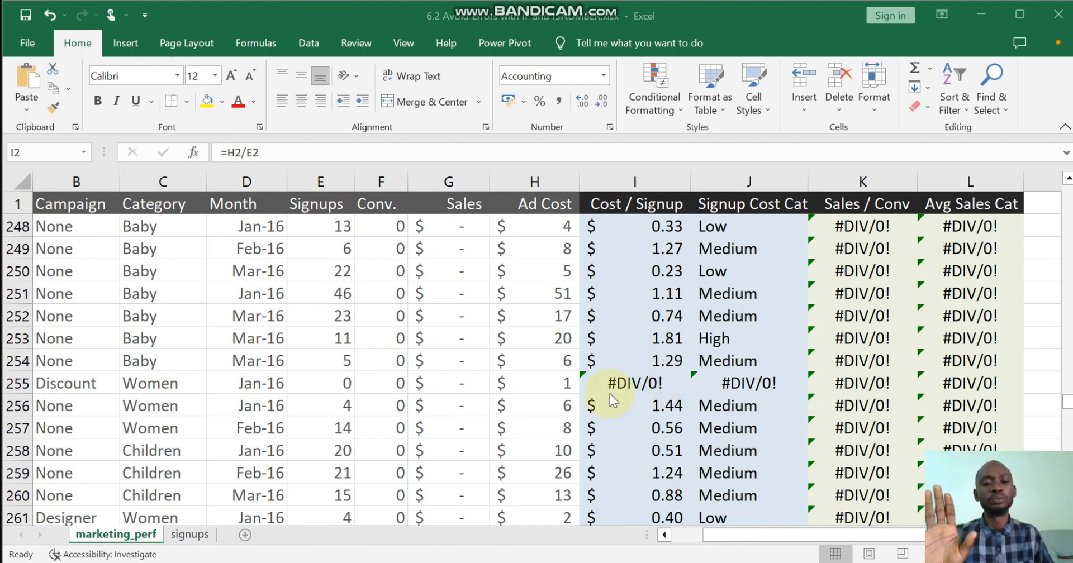
Change the Cost / Signup formula in I2 to =IF(E2>0,H2/E2,"") so zero signups return a blank
scroll(632, 381, up, 14)
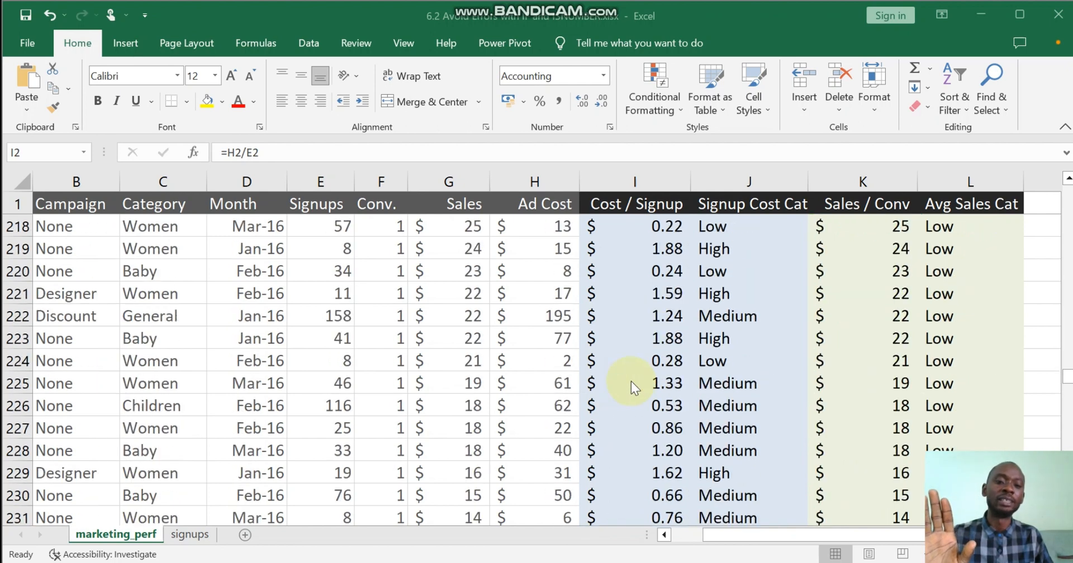
scroll(632, 381, up, 10)
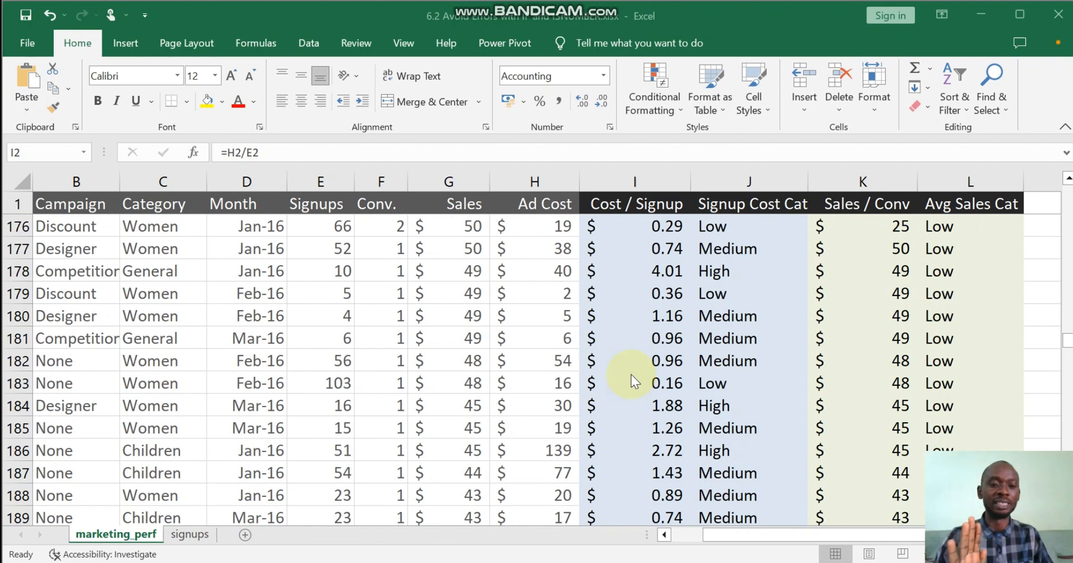
scroll(632, 377, up, 15)
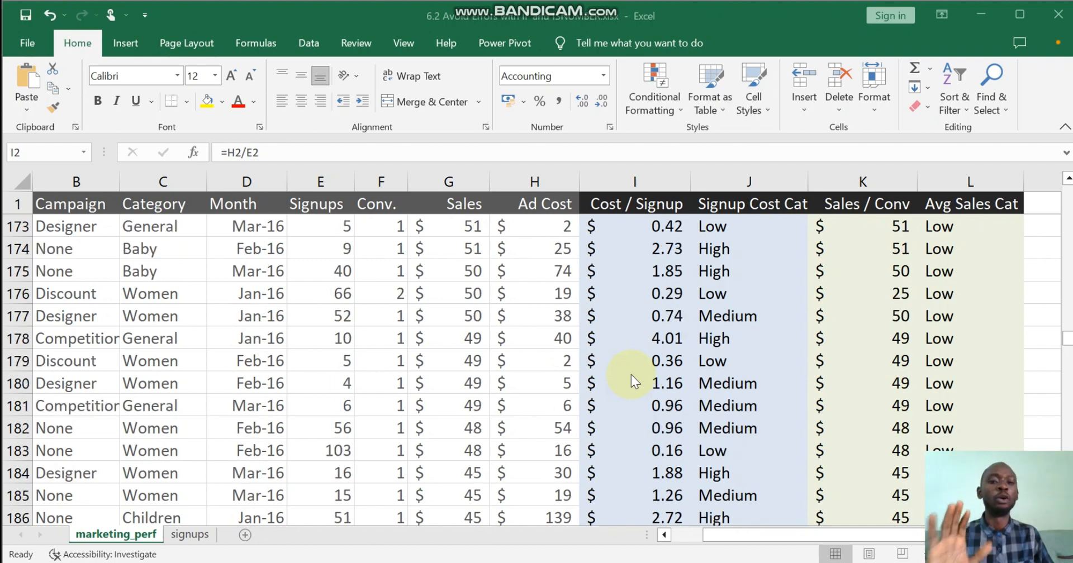
scroll(632, 375, up, 20)
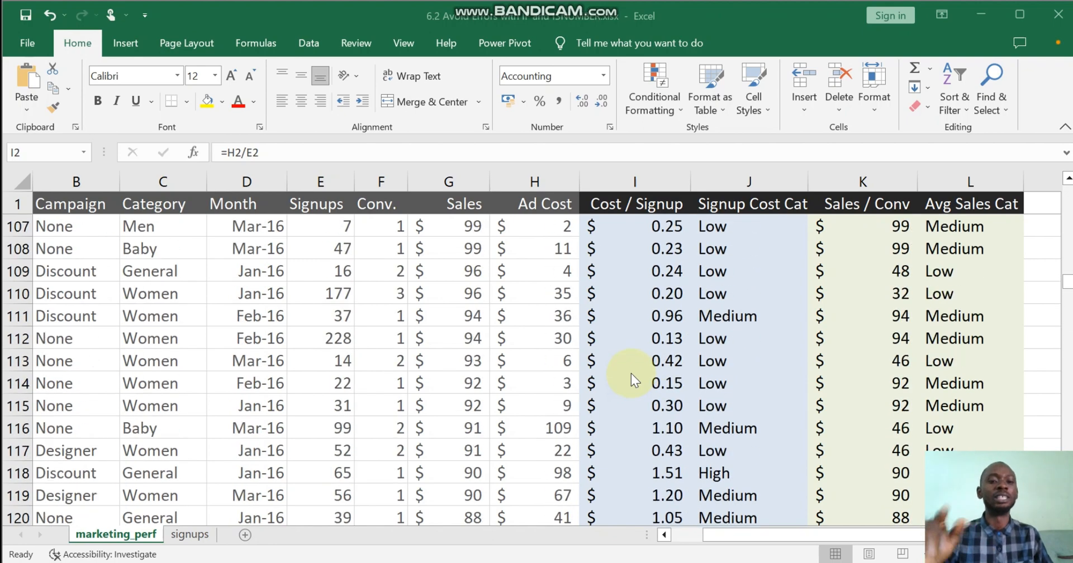
scroll(632, 373, up, 19)
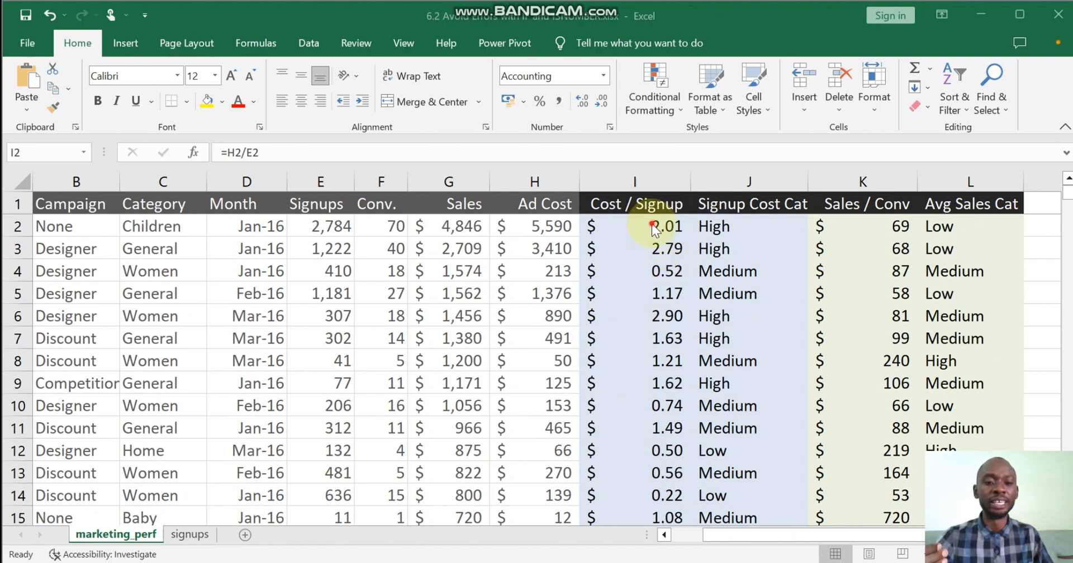
double_click(652, 224)
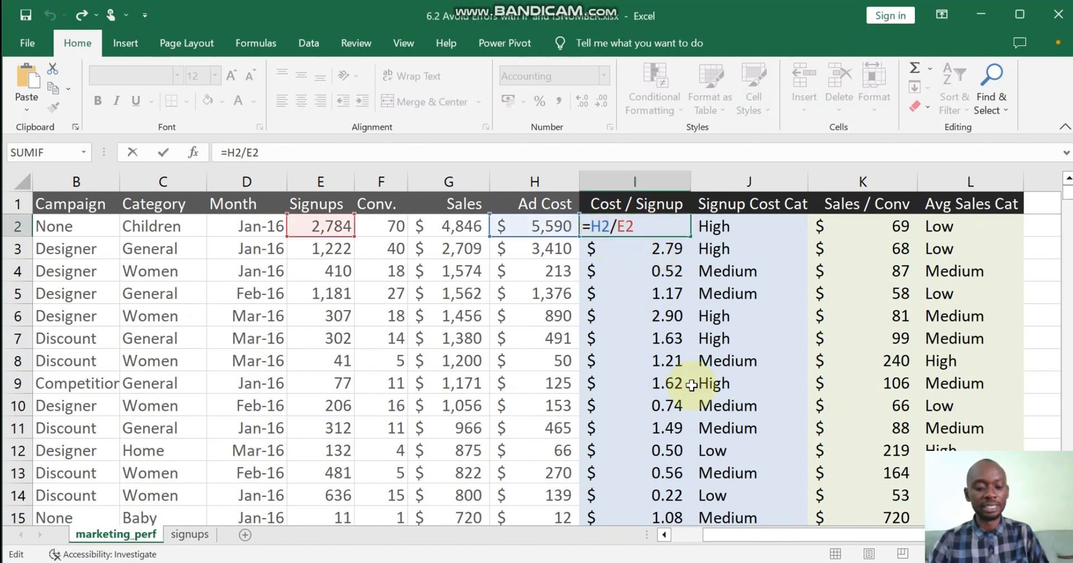
text(IF)
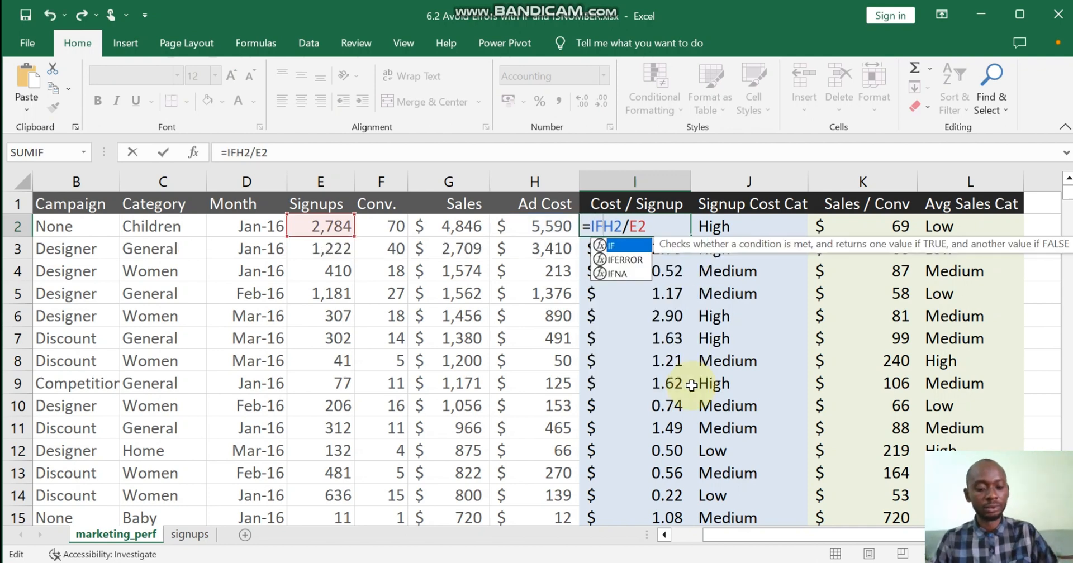
text(()
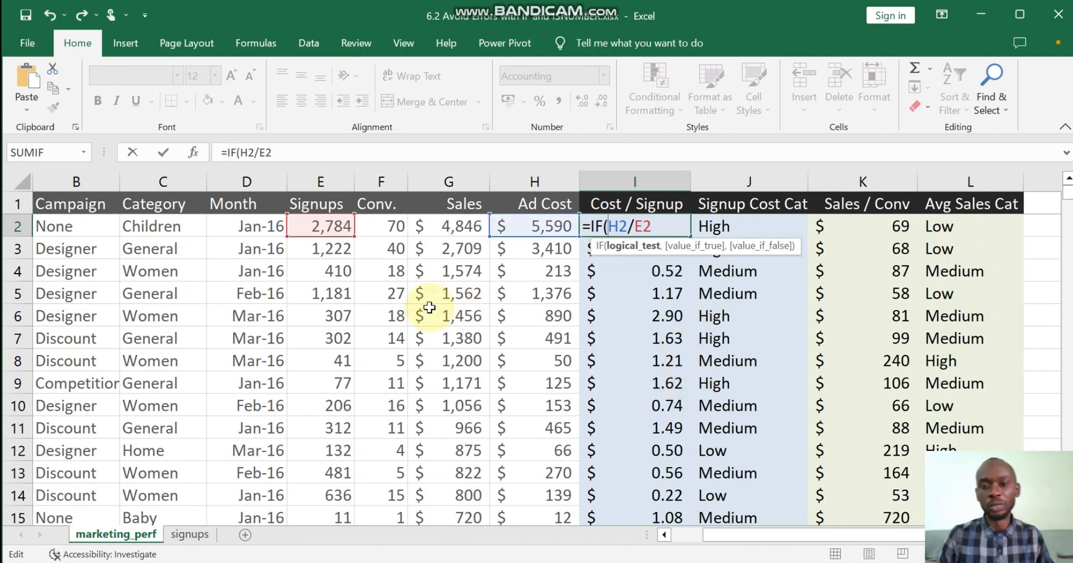
click(331, 229)
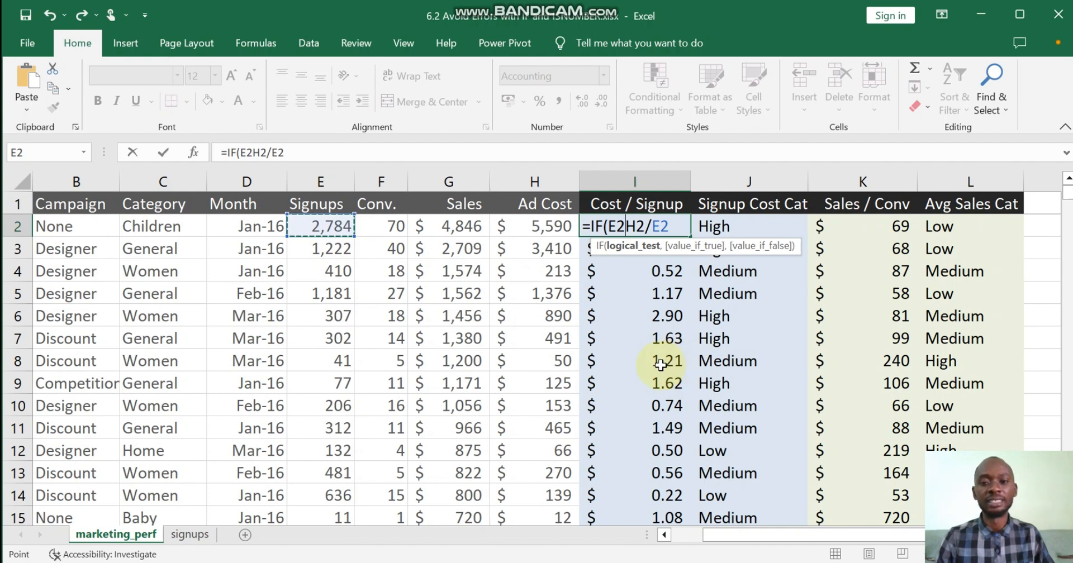
text(>)
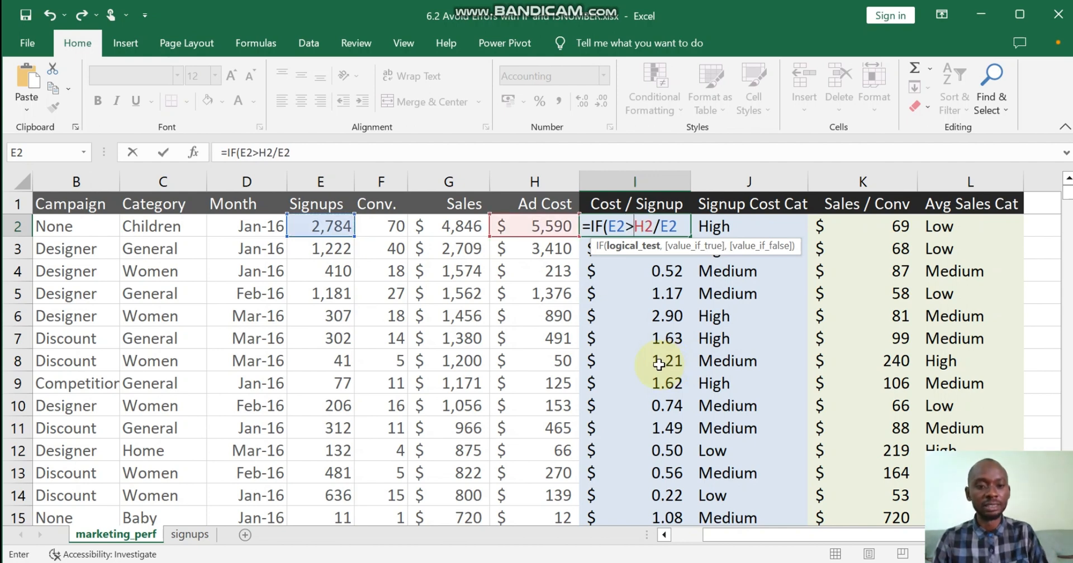
text(0)
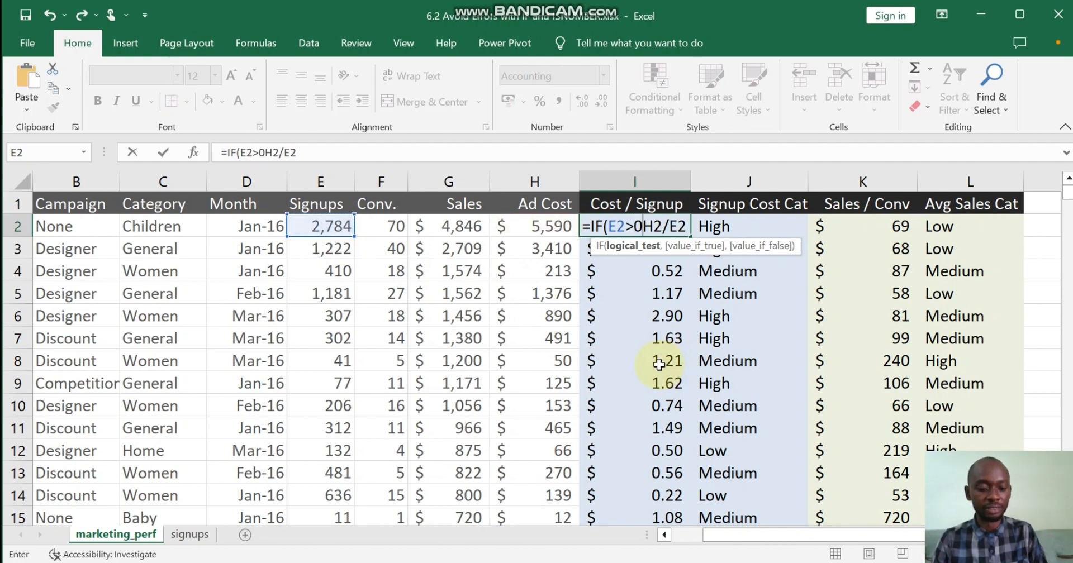
text(,)
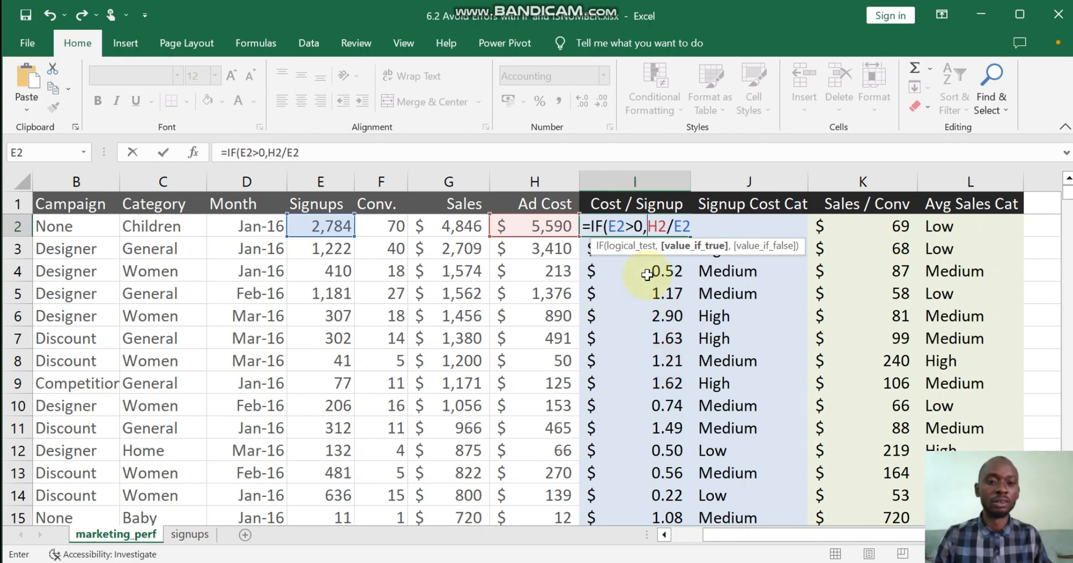
click(691, 227)
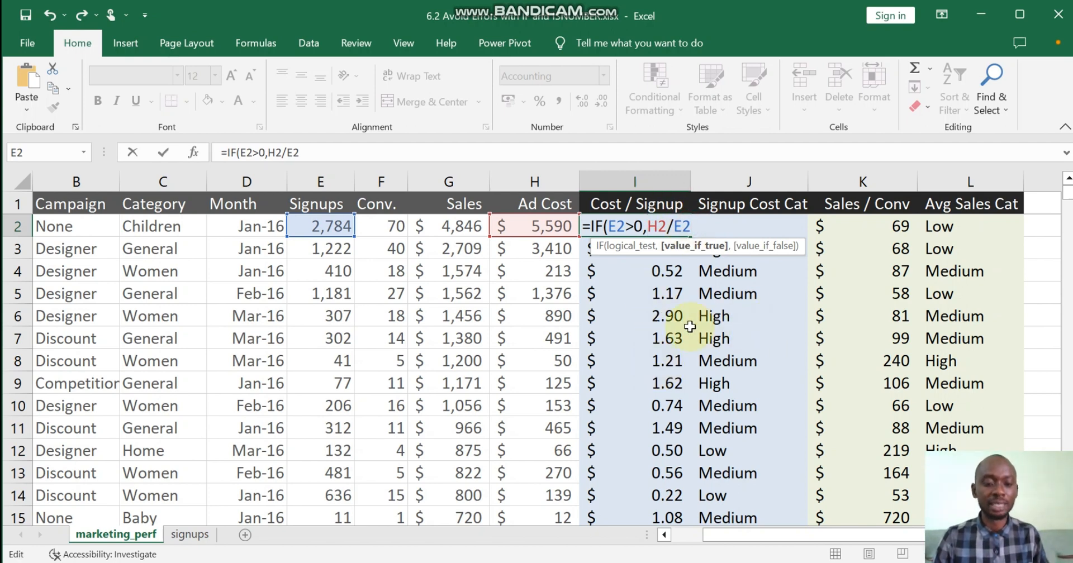
text(,"")
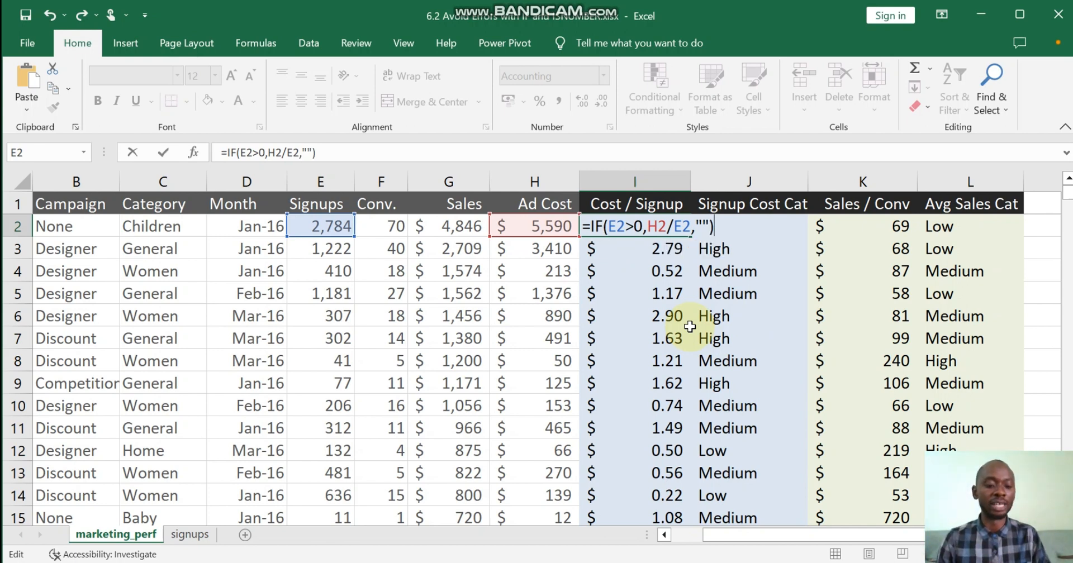
key(Return)
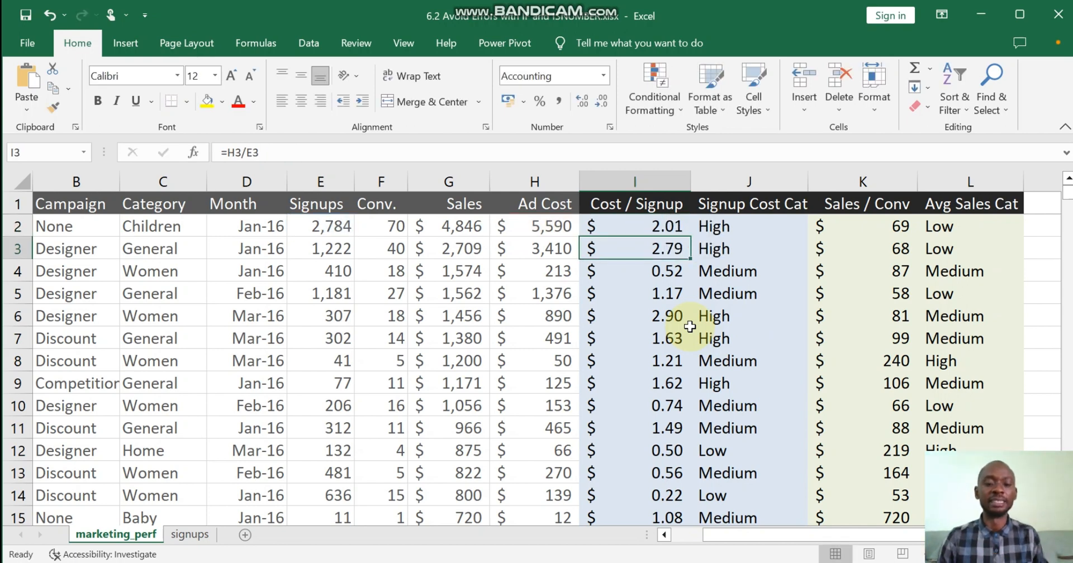
Fill the I2 formula down the Cost / Signup column and check the cost and category cells of zero-signup row 266
click(662, 224)
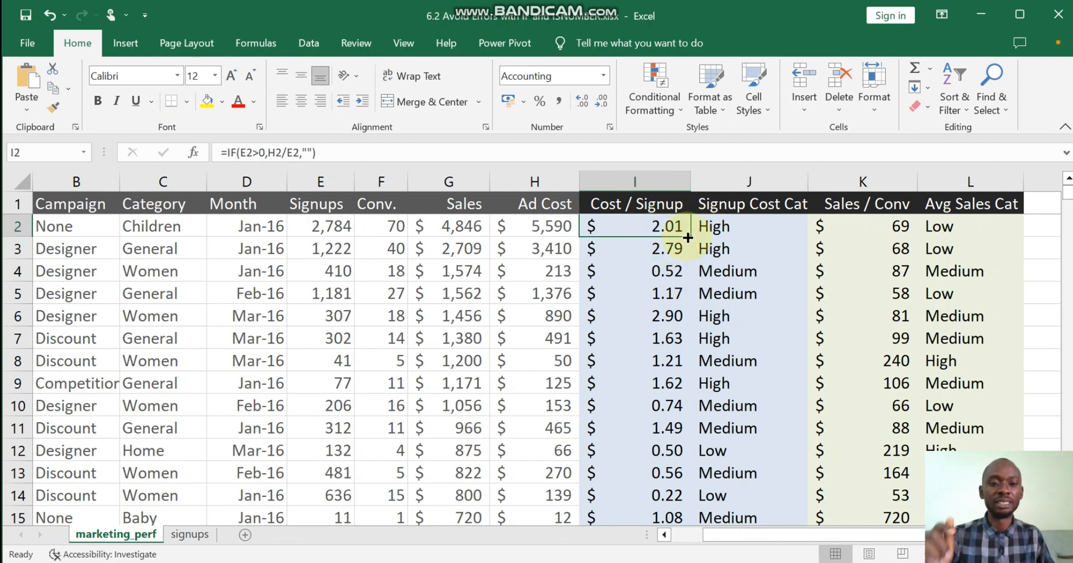
double_click(688, 235)
scroll(658, 343, down, 20)
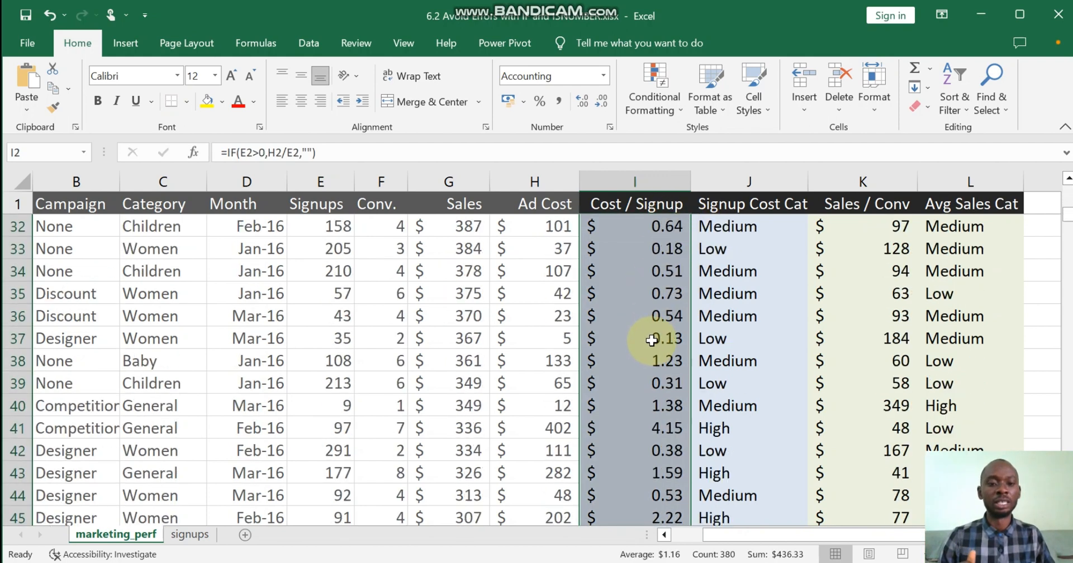
scroll(662, 417, down, 20)
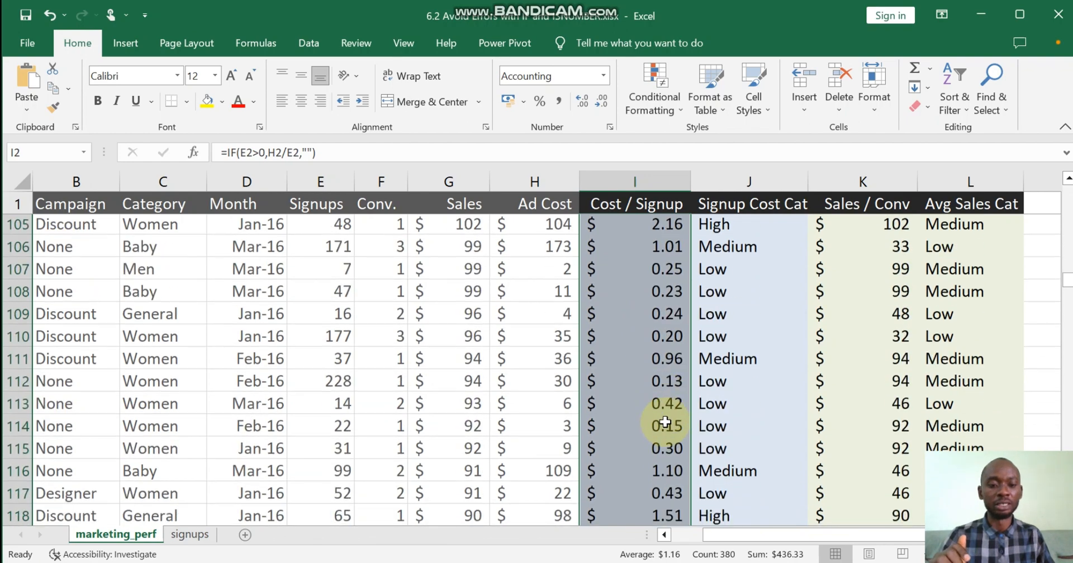
scroll(664, 423, down, 20)
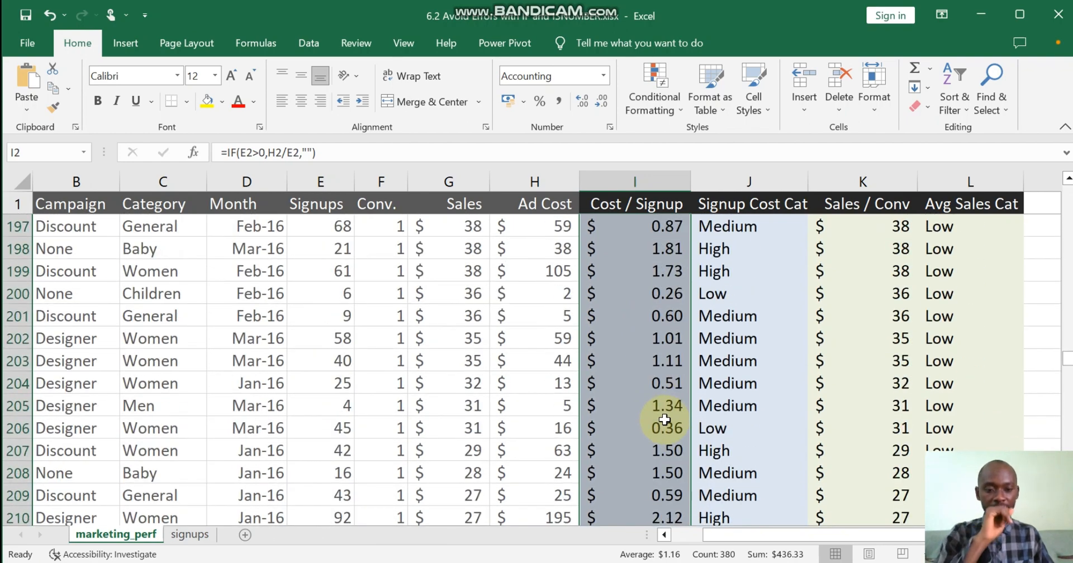
scroll(664, 418, down, 14)
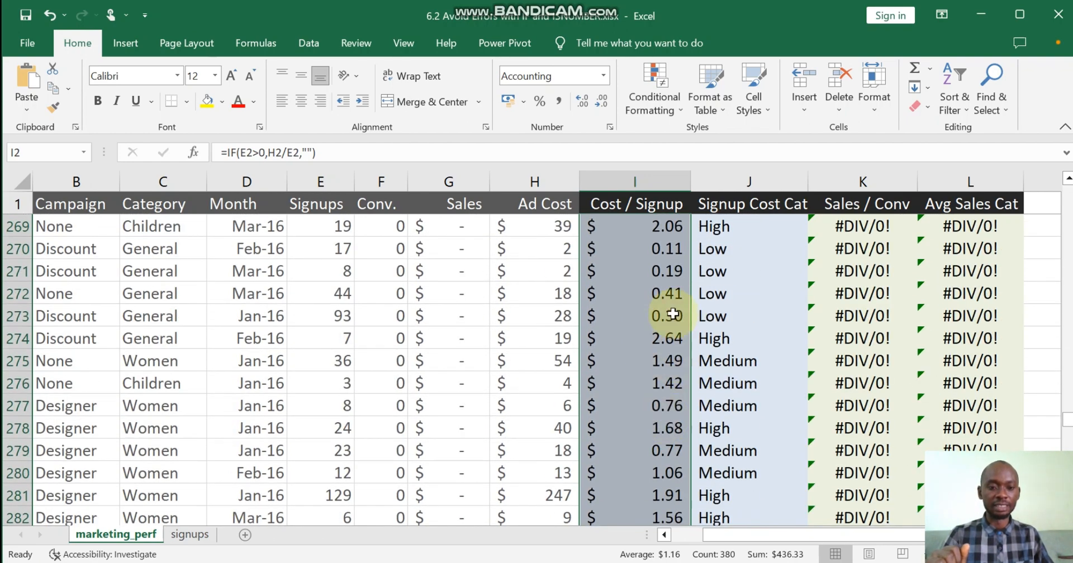
scroll(661, 419, up, 4)
click(660, 430)
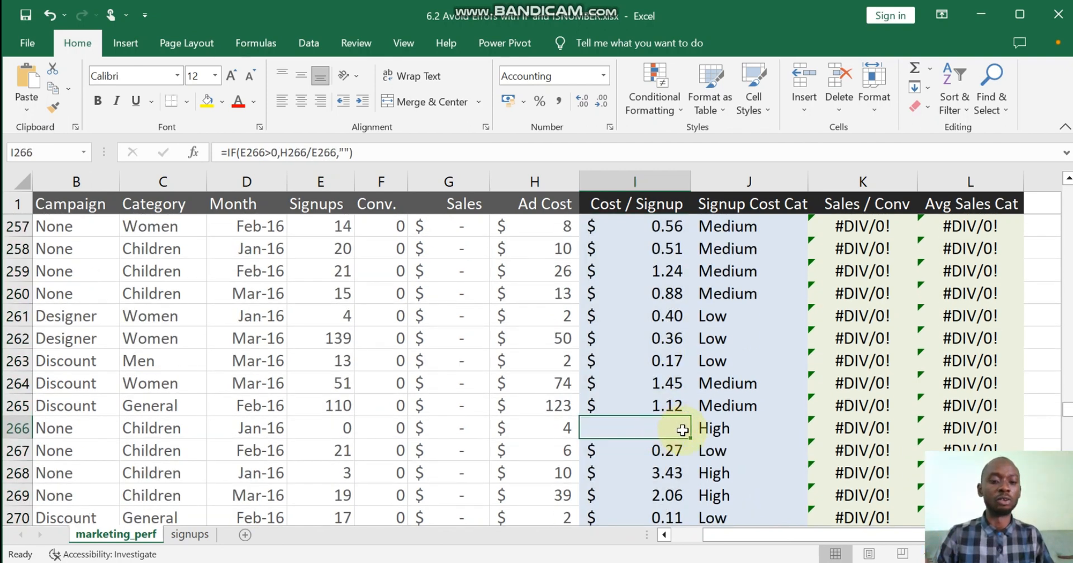
click(727, 430)
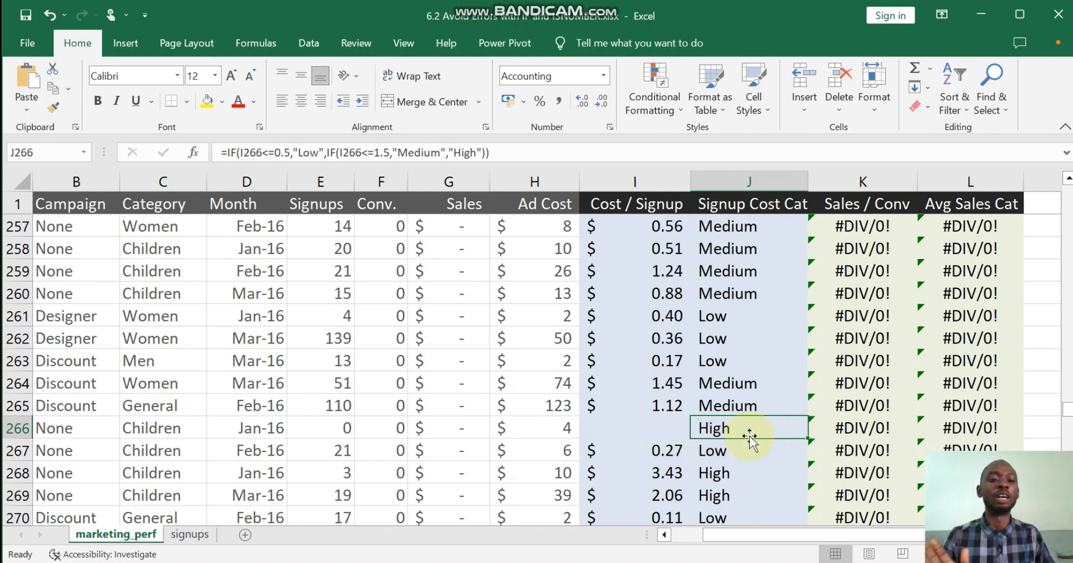
Change the Signup Cost Cat formula in J2 to =IF(ISNUMBER(I2),IF(I2<=0.5,"Low",IF(I2<=1.5,"Medium","High")),"") so non-numeric costs return a blank
scroll(757, 437, up, 19)
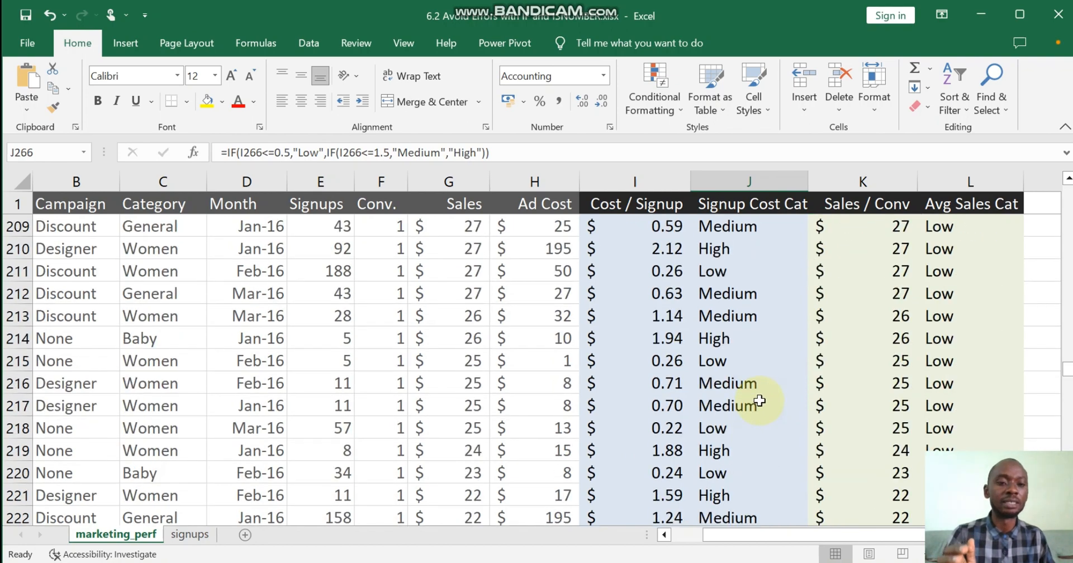
drag(1067, 363, 1066, 190)
click(729, 228)
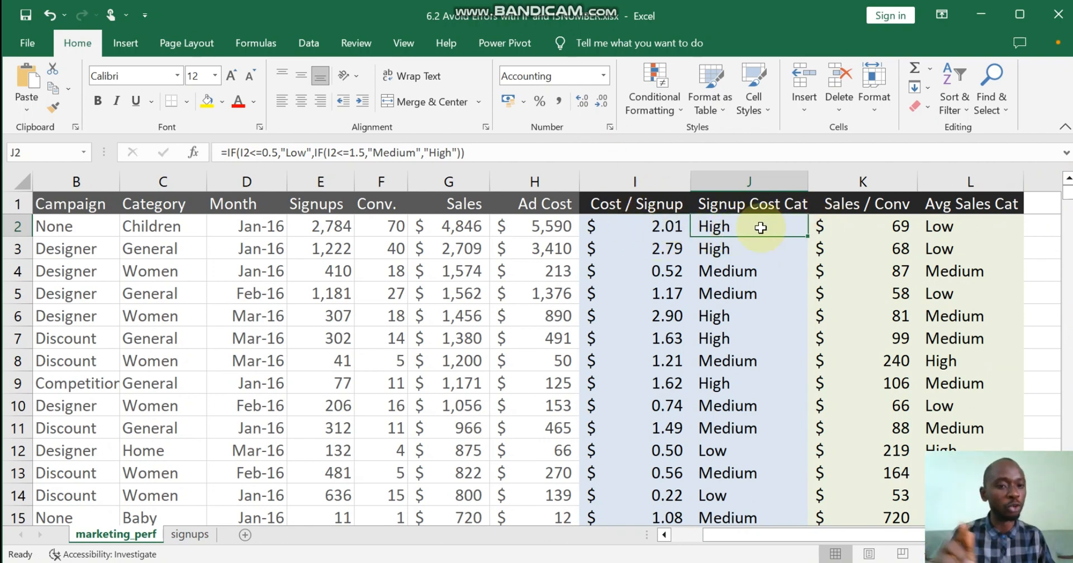
double_click(731, 229)
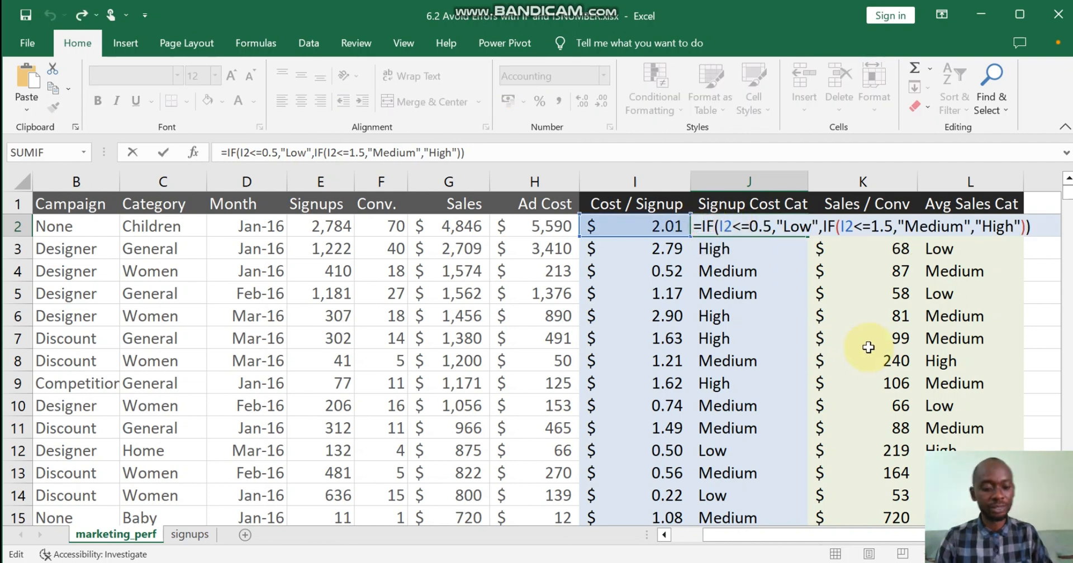
text(IF)
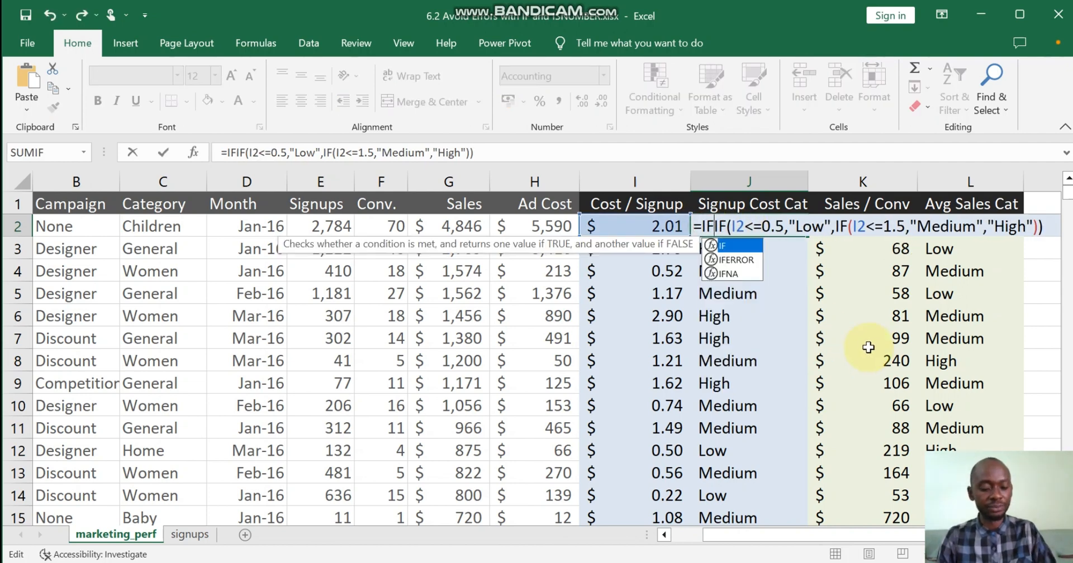
text((ISNUM)
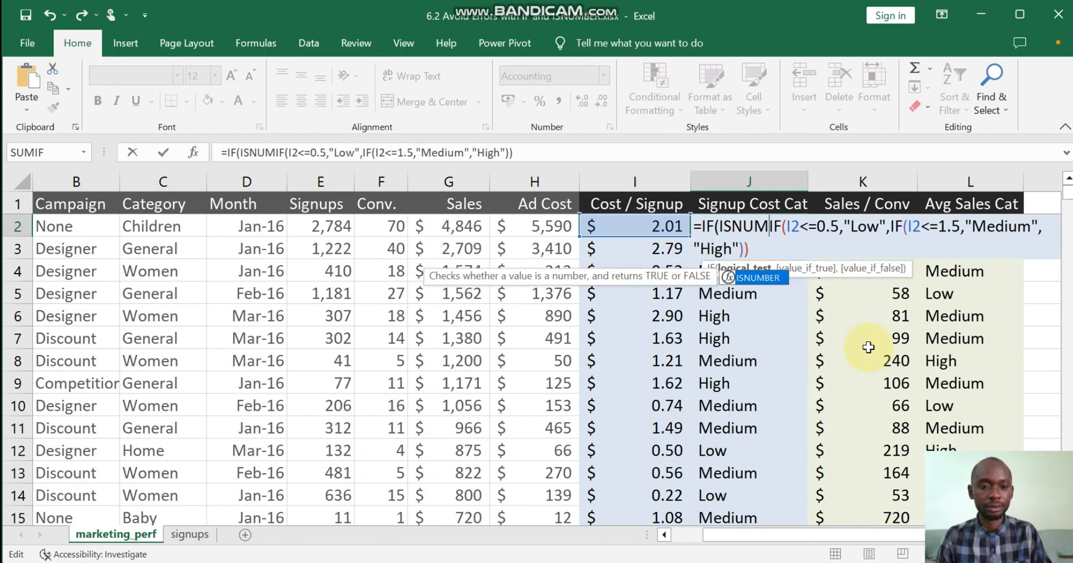
double_click(766, 278)
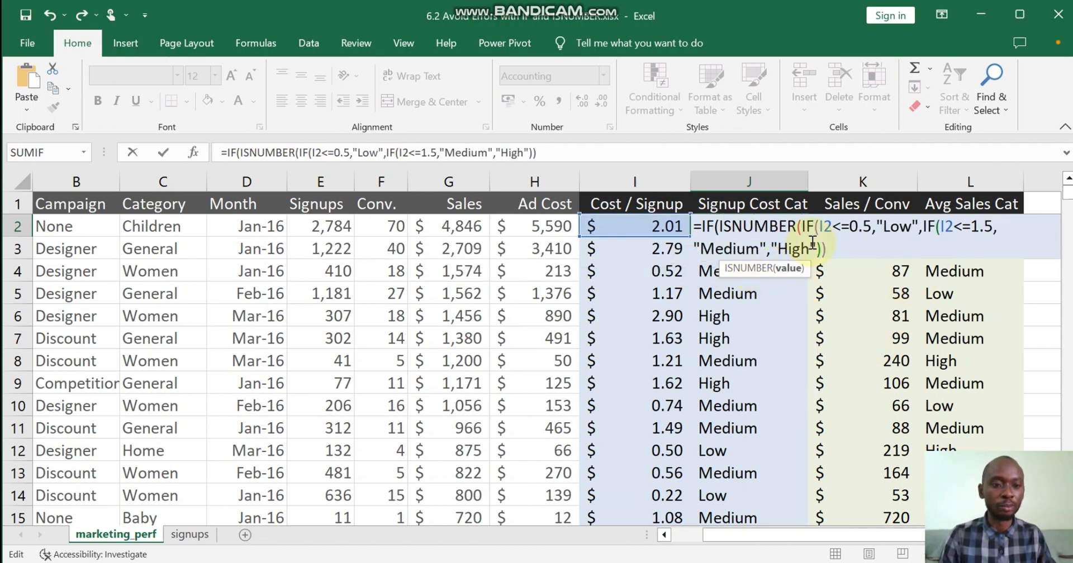
click(659, 228)
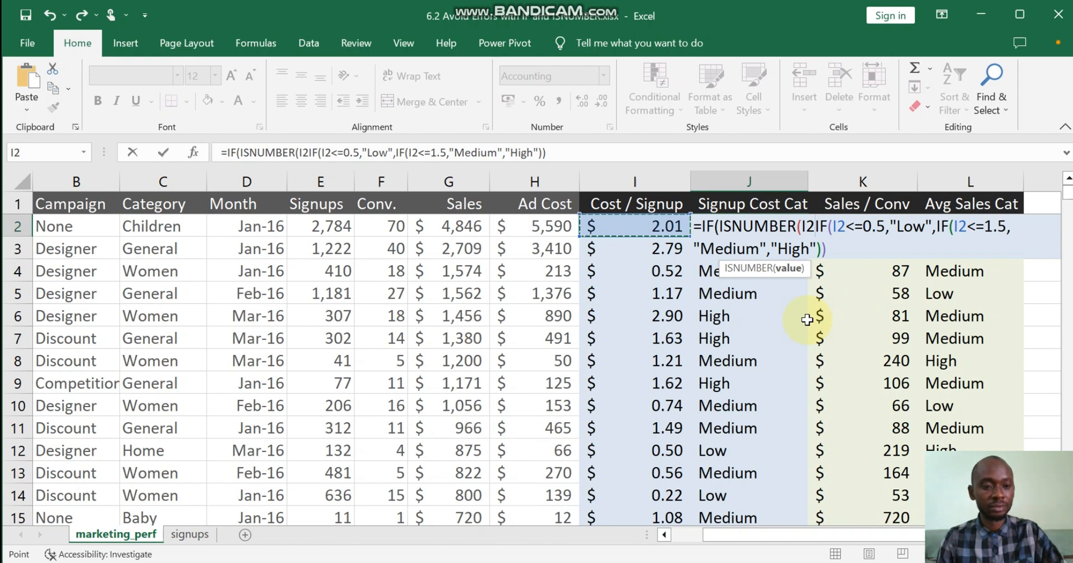
text(),)
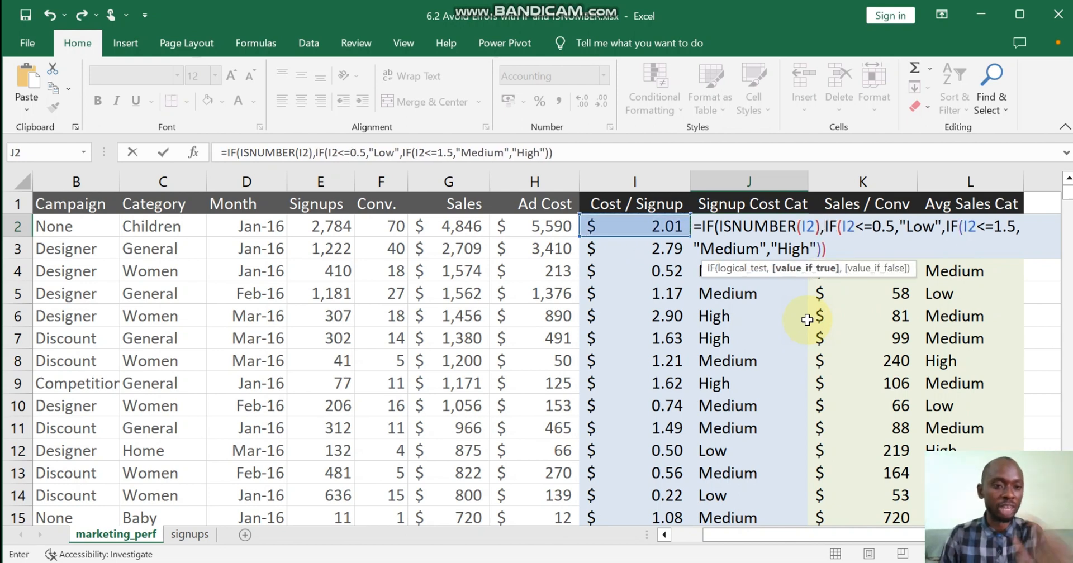
click(822, 248)
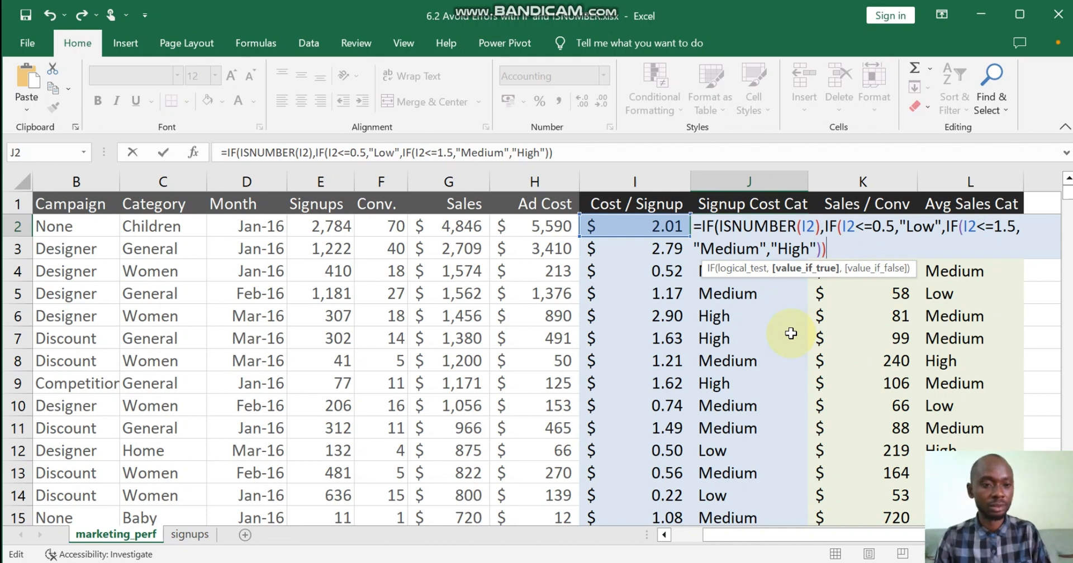
text(,)
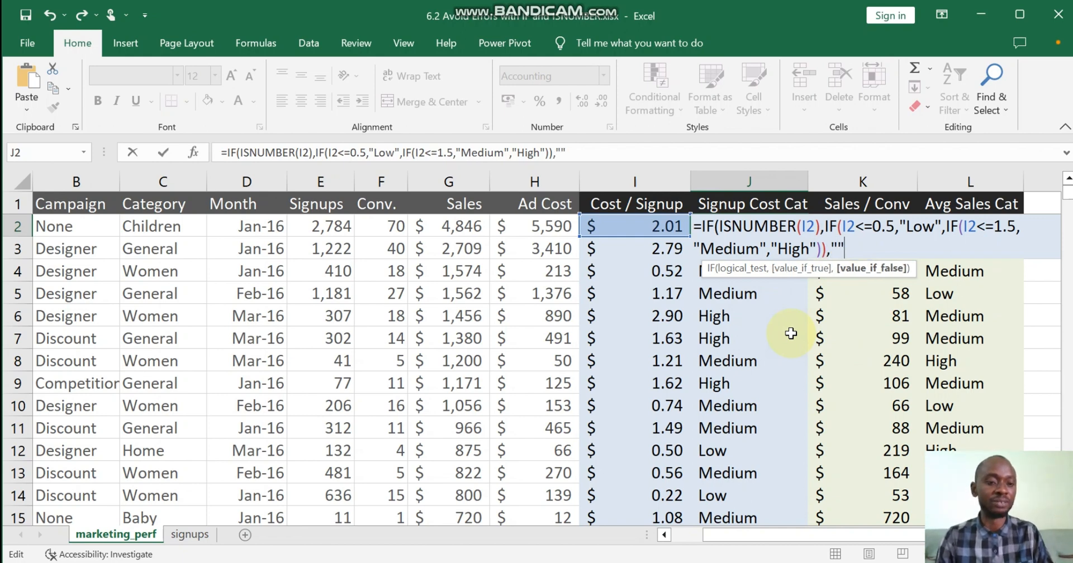
text("High"))
key(Return)
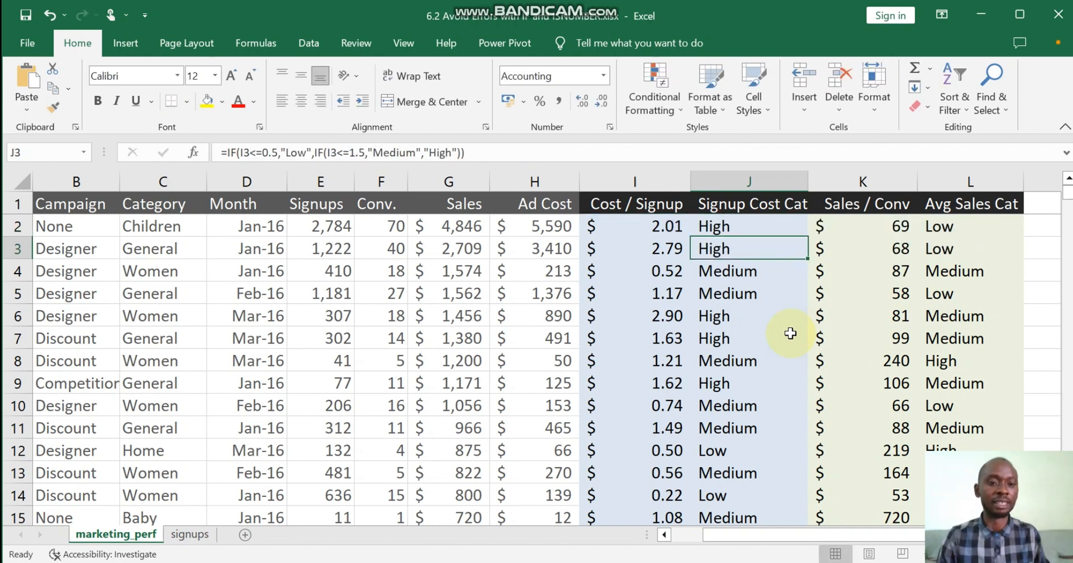
Fill the J2 formula down the Signup Cost Cat column and check the category cells of the zero-signup rows
click(751, 226)
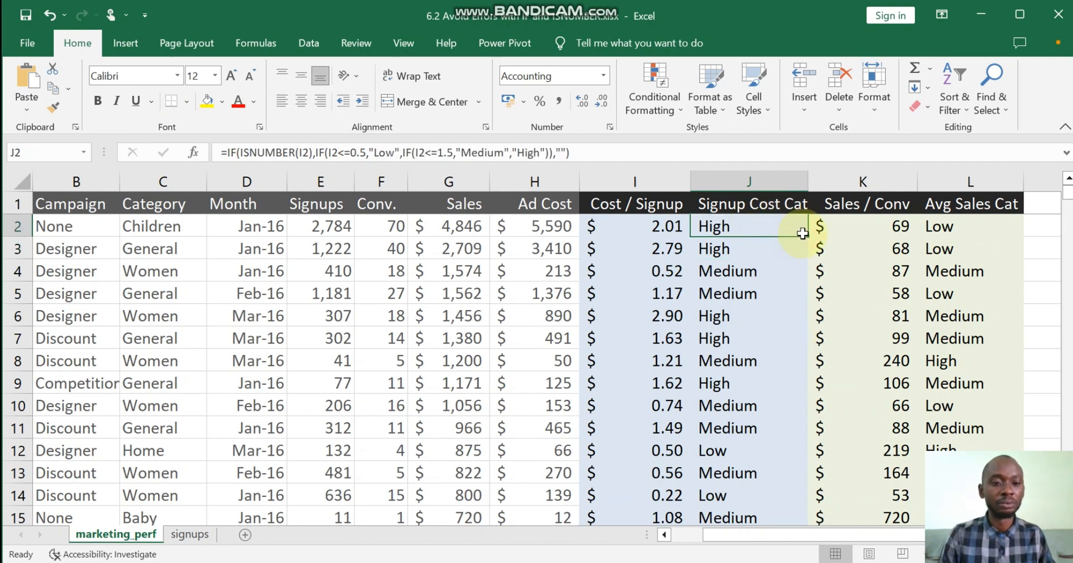
double_click(806, 237)
scroll(762, 313, down, 20)
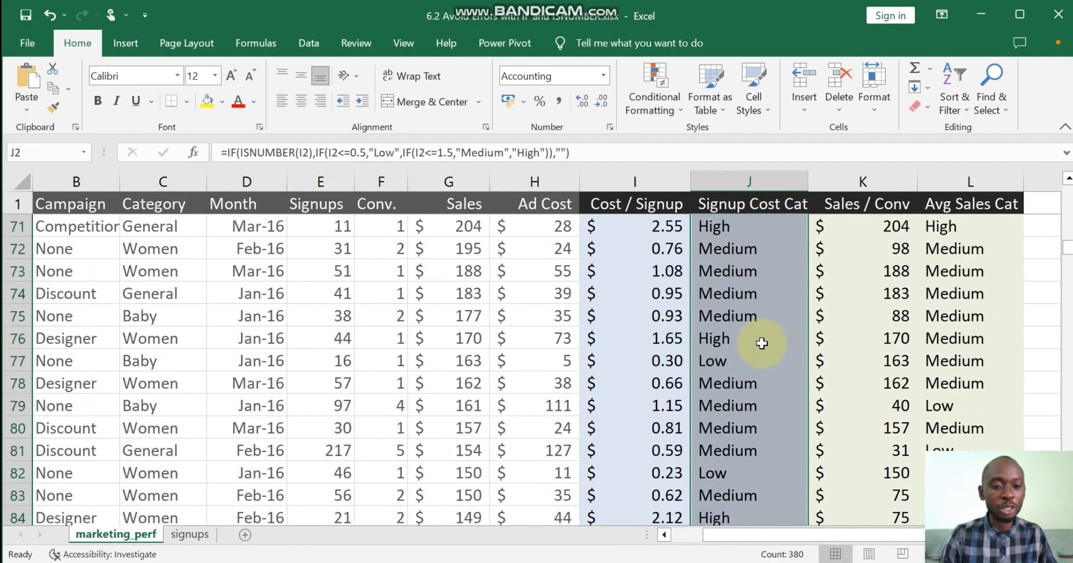
scroll(760, 339, down, 20)
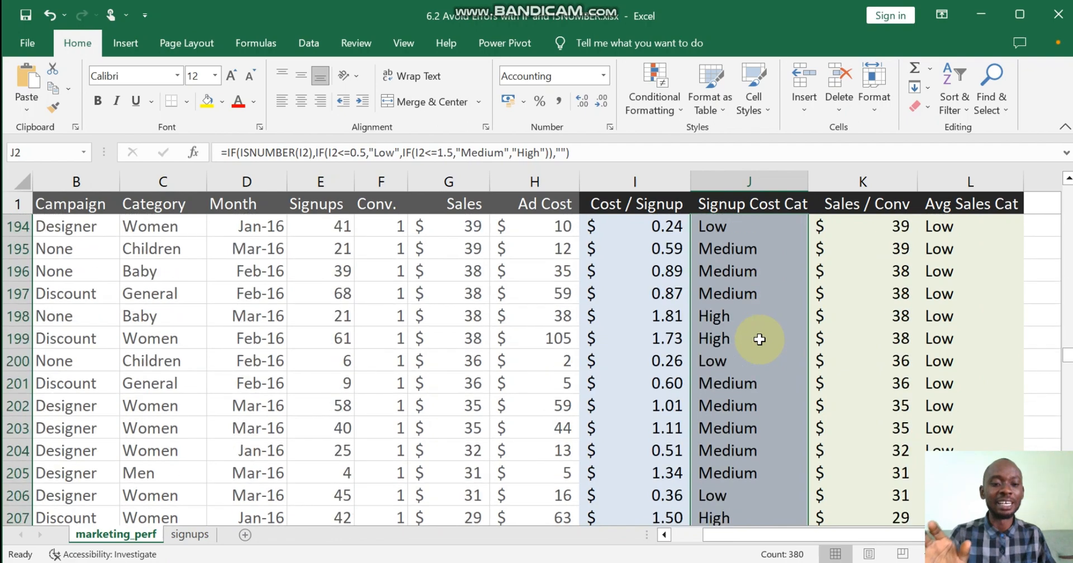
scroll(759, 339, down, 8)
scroll(718, 307, up, 2)
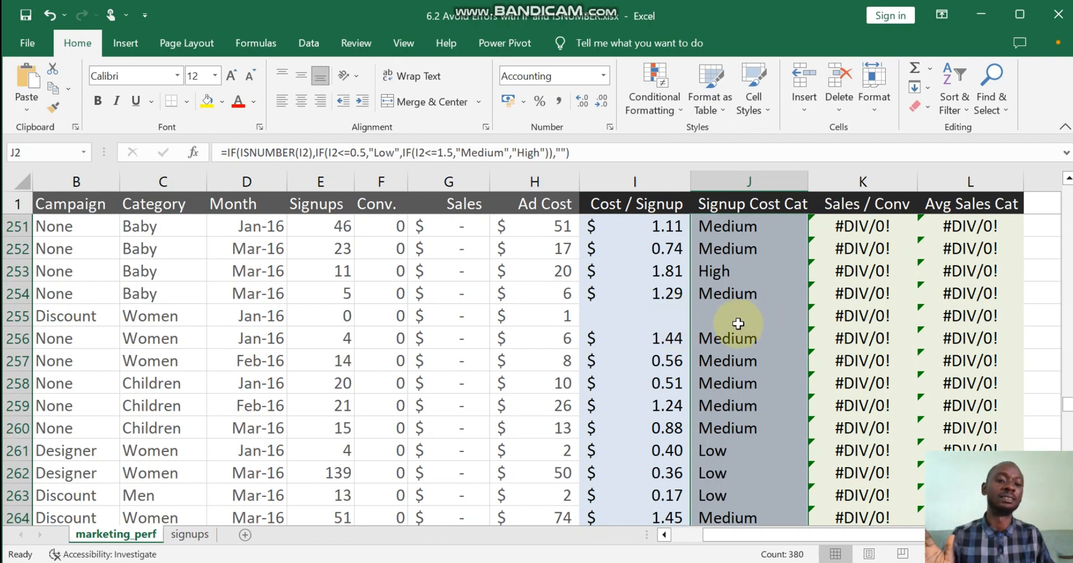
scroll(777, 341, down, 13)
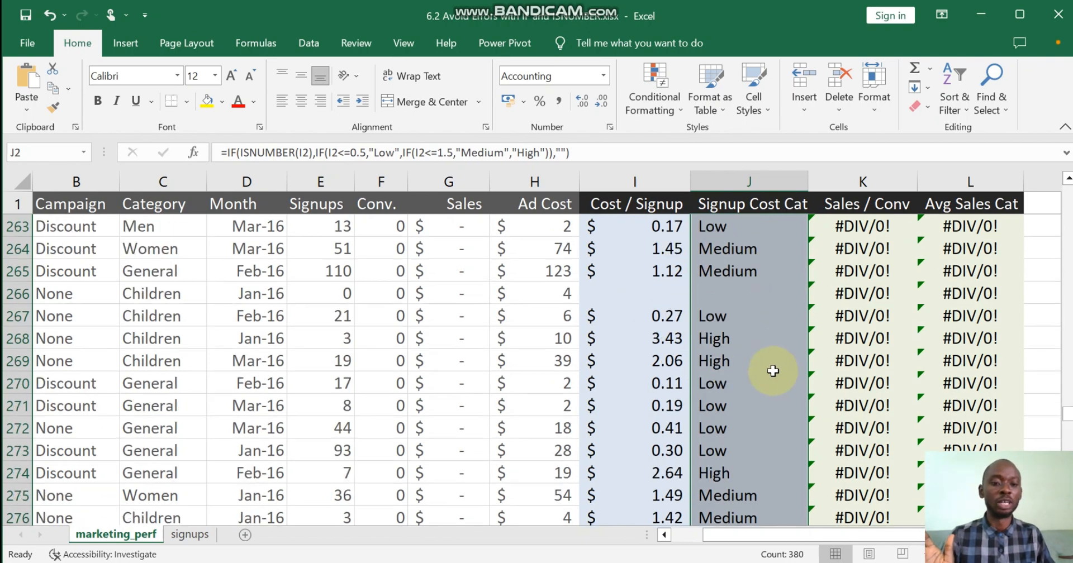
scroll(753, 378, up, 4)
scroll(721, 383, down, 4)
scroll(721, 386, up, 14)
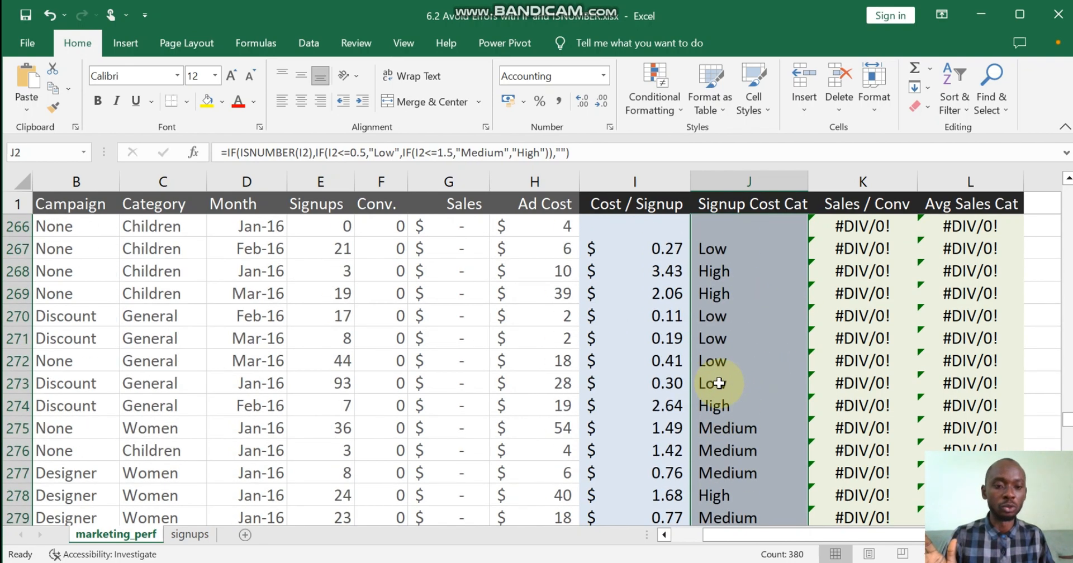
Change the Sales / Conv formula in K2 to =IF(F2>0,G2/F2,"") so zero conversions return a blank
scroll(671, 341, up, 14)
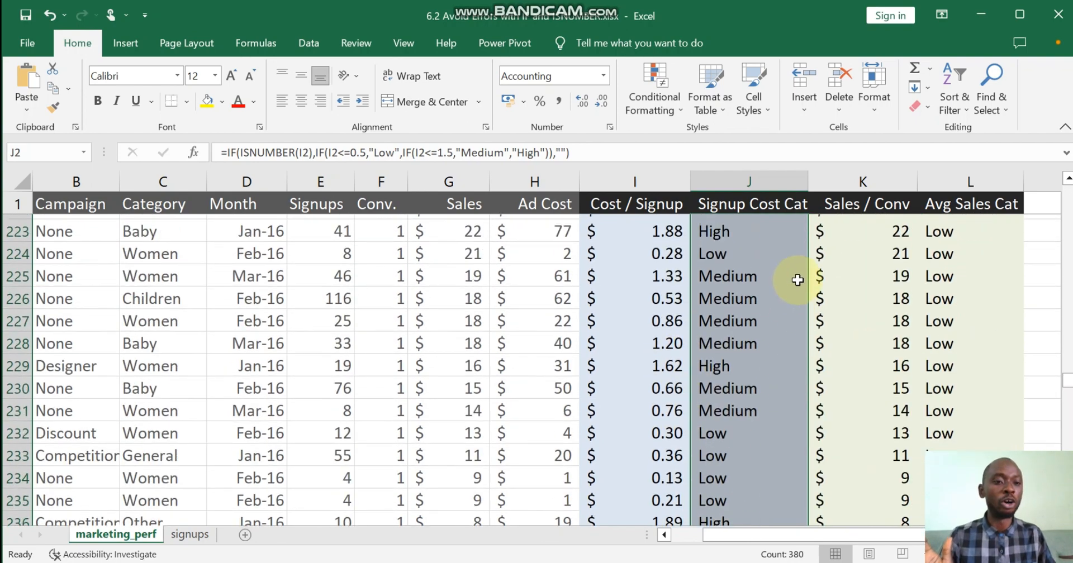
scroll(857, 302, up, 20)
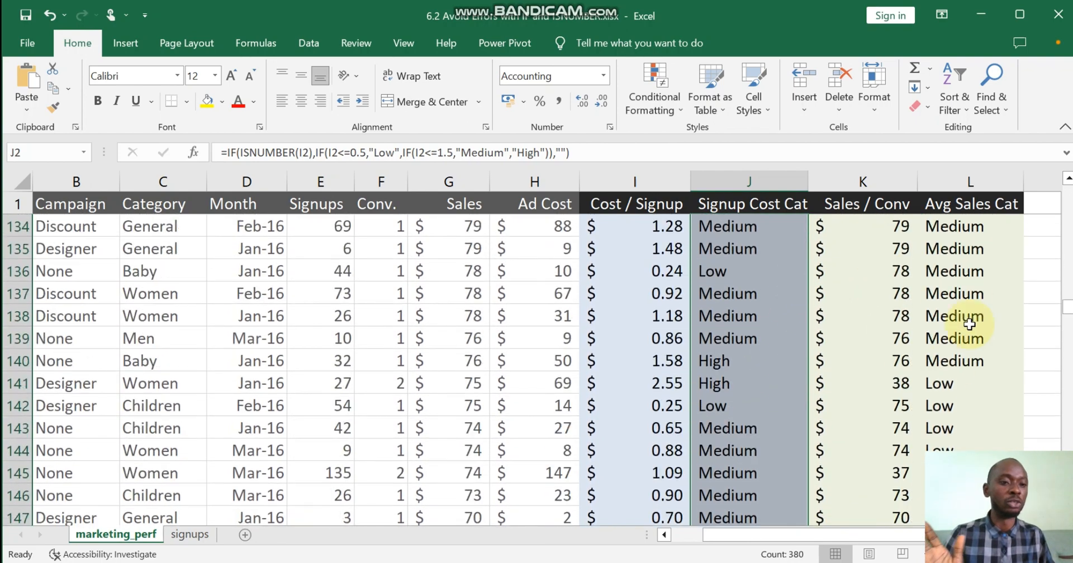
scroll(889, 246, up, 18)
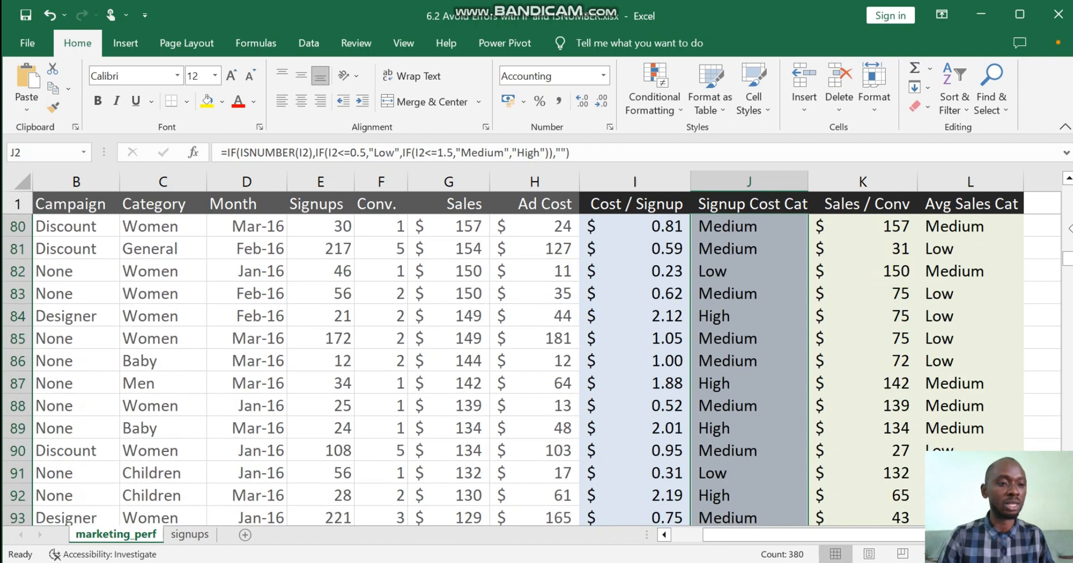
drag(1068, 258, 1066, 190)
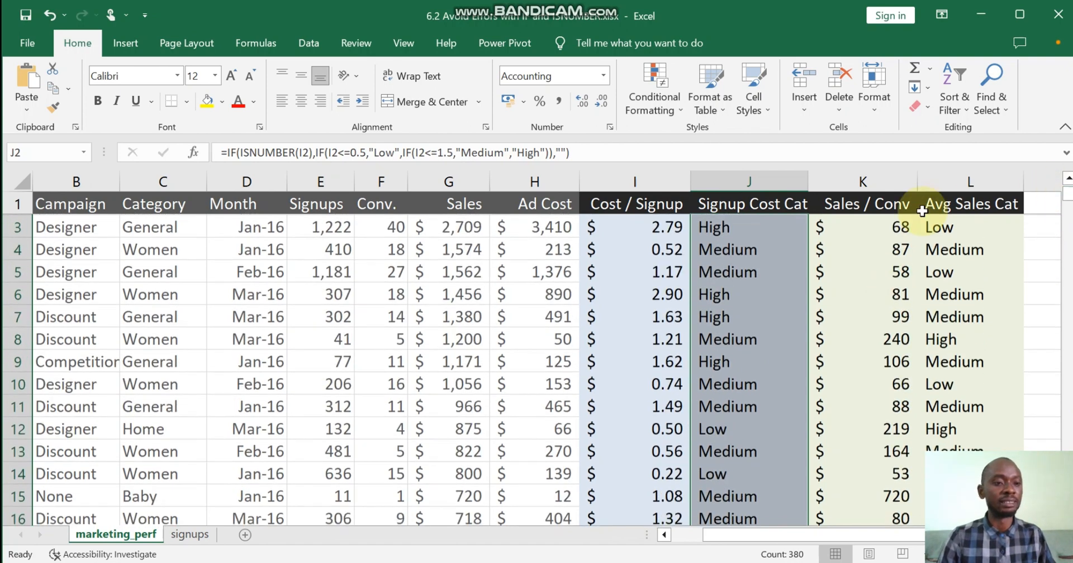
scroll(1054, 216, up, 1)
click(893, 227)
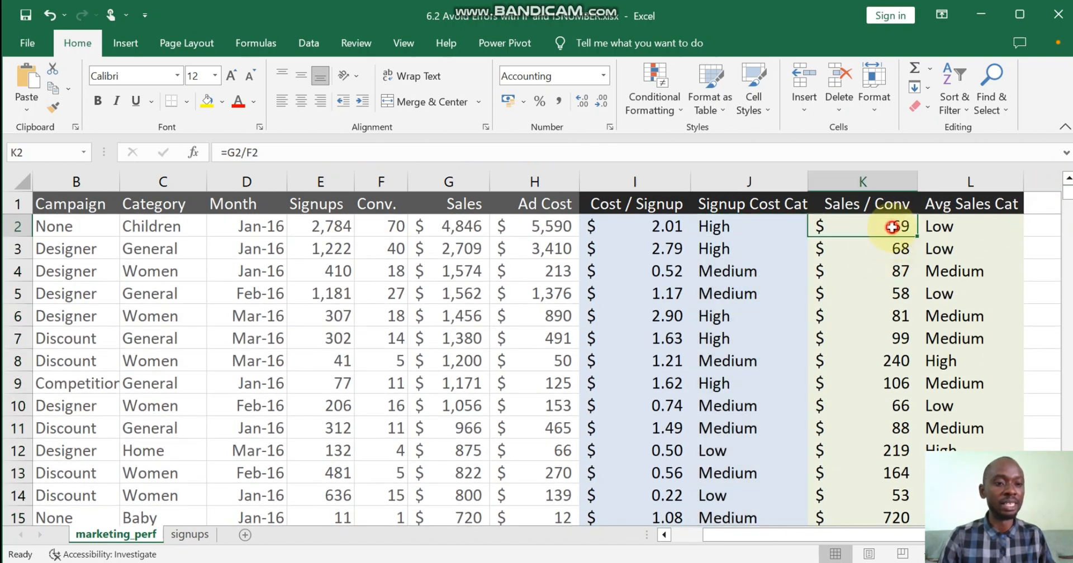
double_click(893, 226)
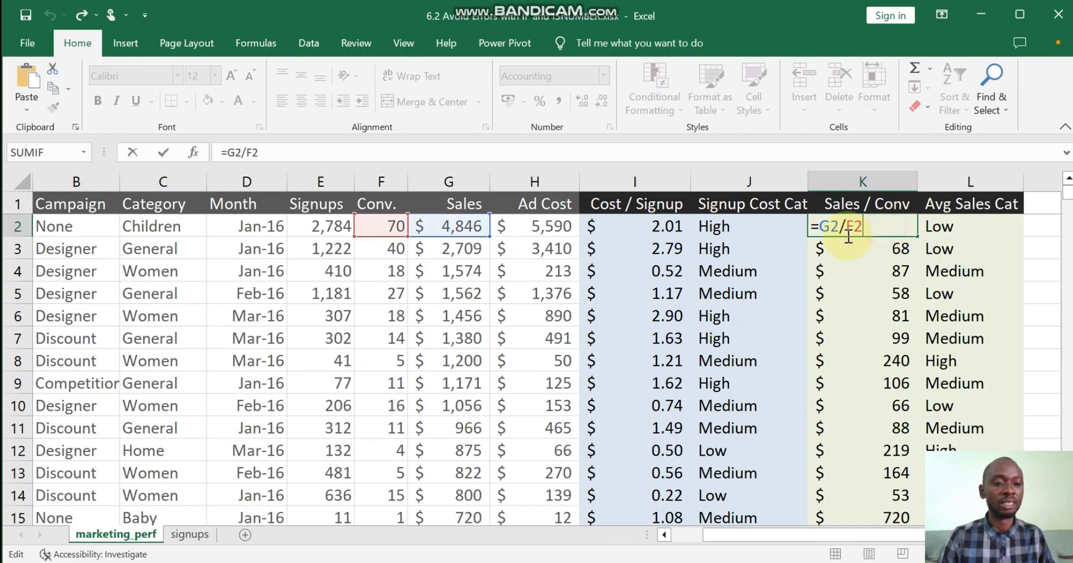
click(820, 226)
text(IF)
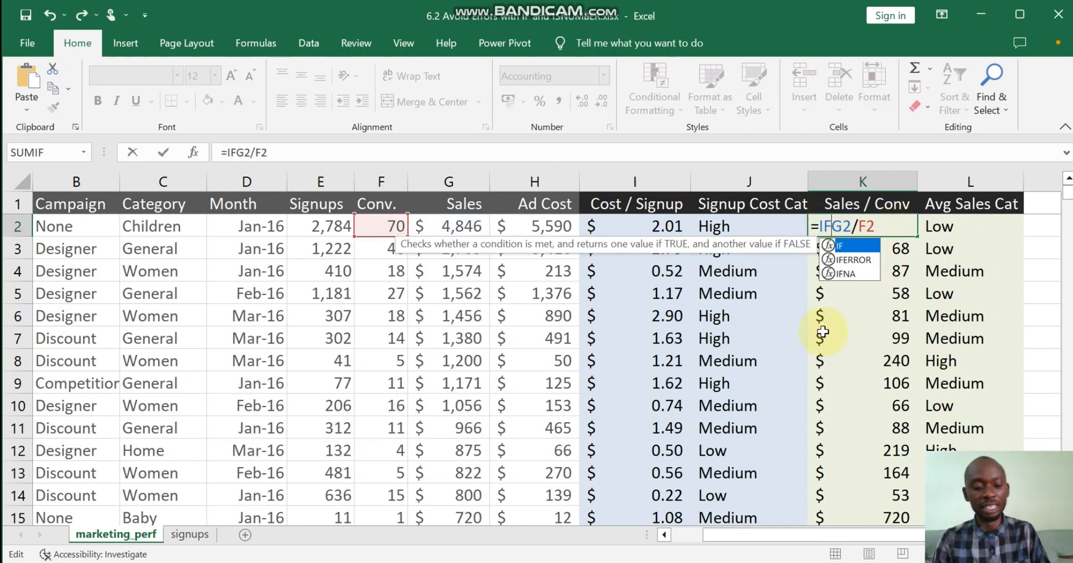
text(()
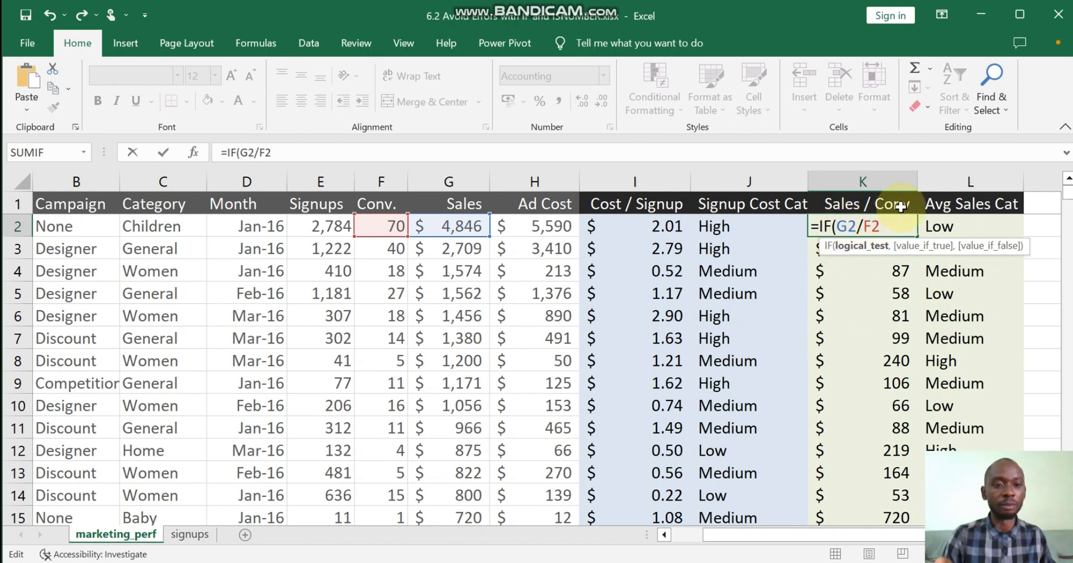
click(379, 227)
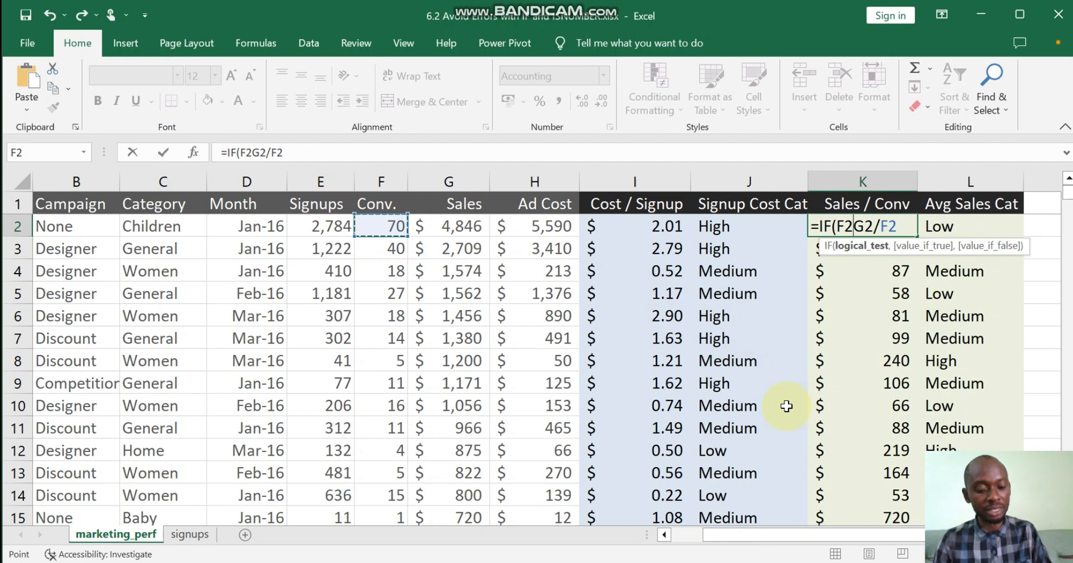
text(>0)
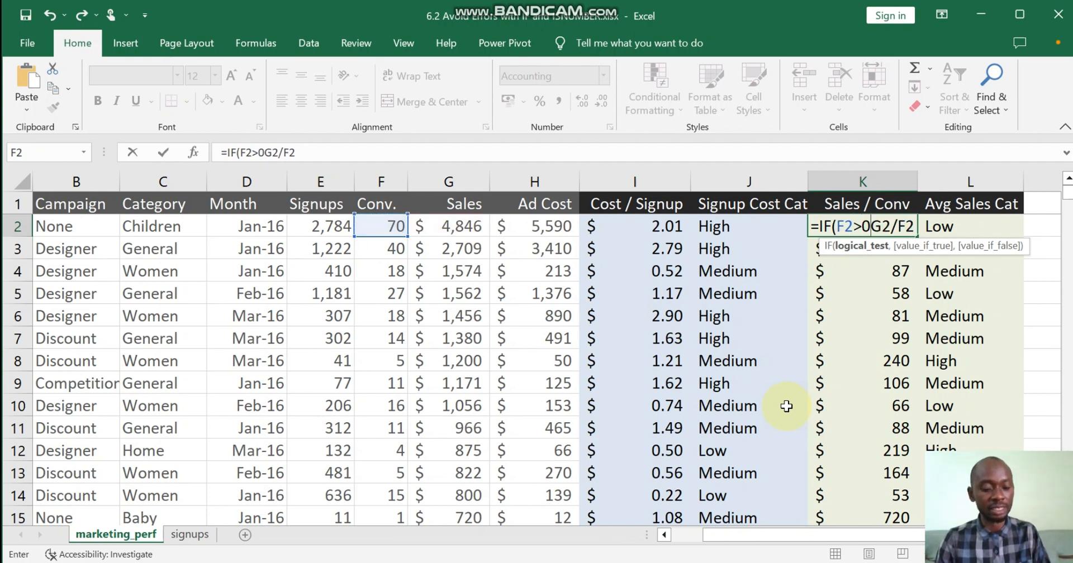
text(,)
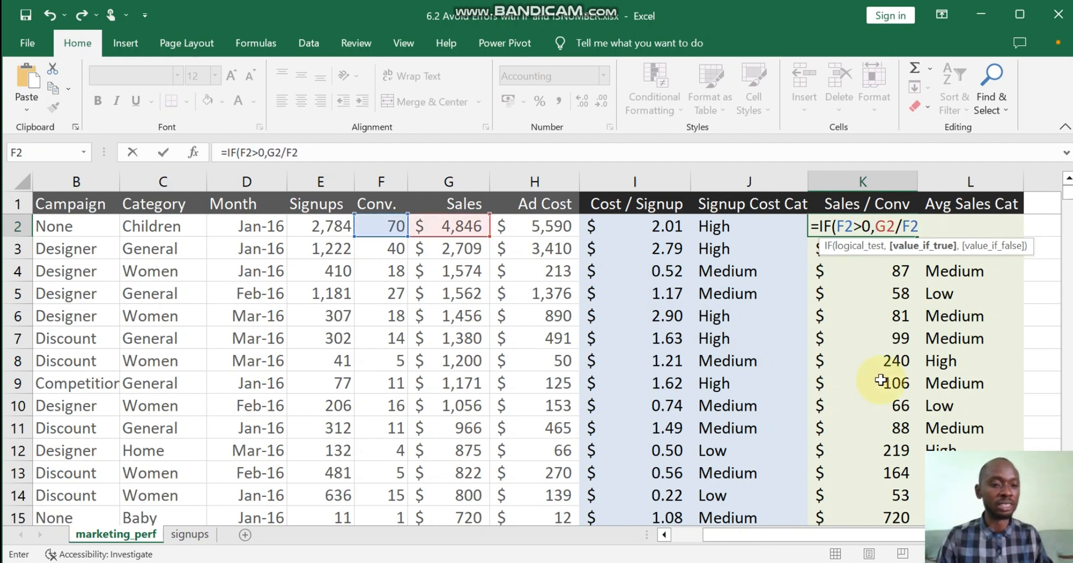
click(922, 226)
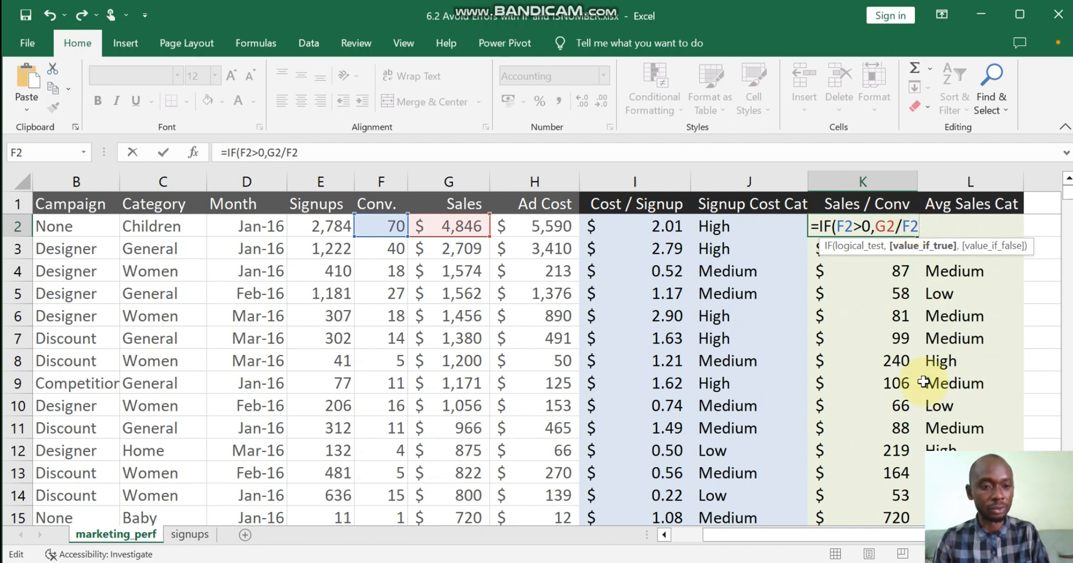
text(,)
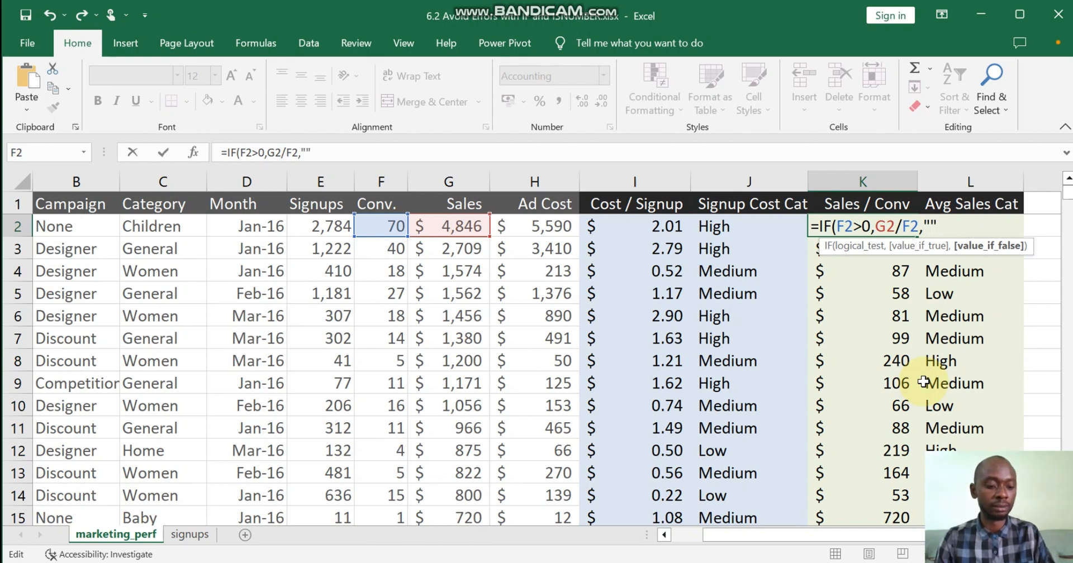
text(""))
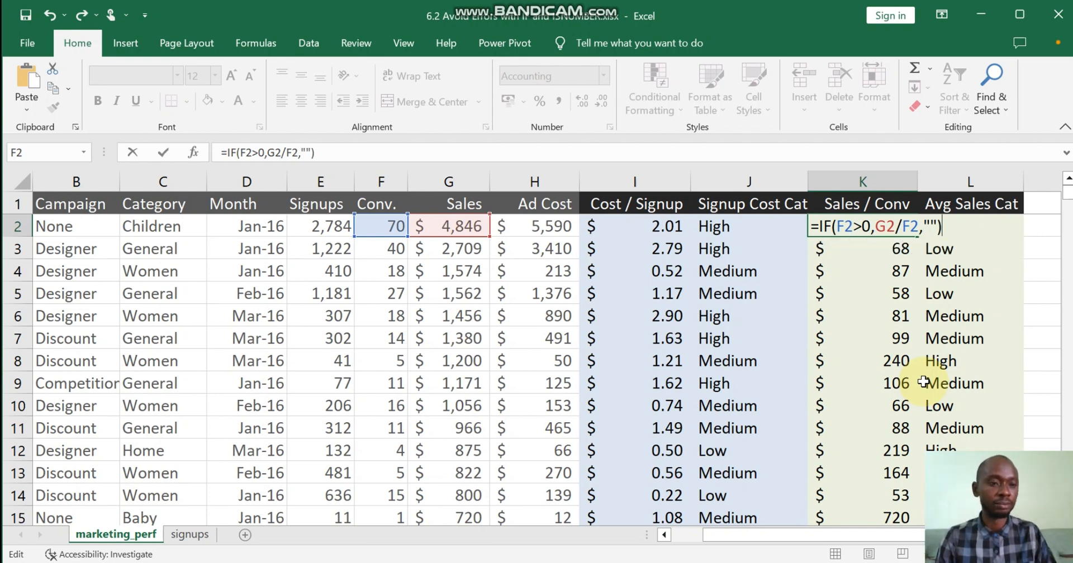
key(Return)
Fill the K2 formula down the Sales / Conv column and check the rows with zero conversions
click(908, 230)
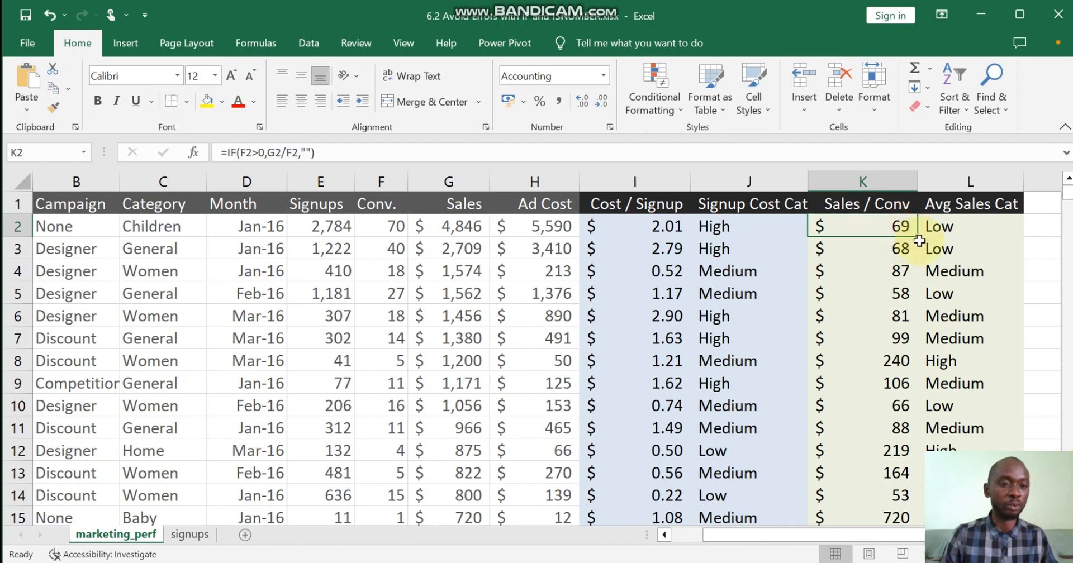
double_click(921, 236)
scroll(909, 242, down, 20)
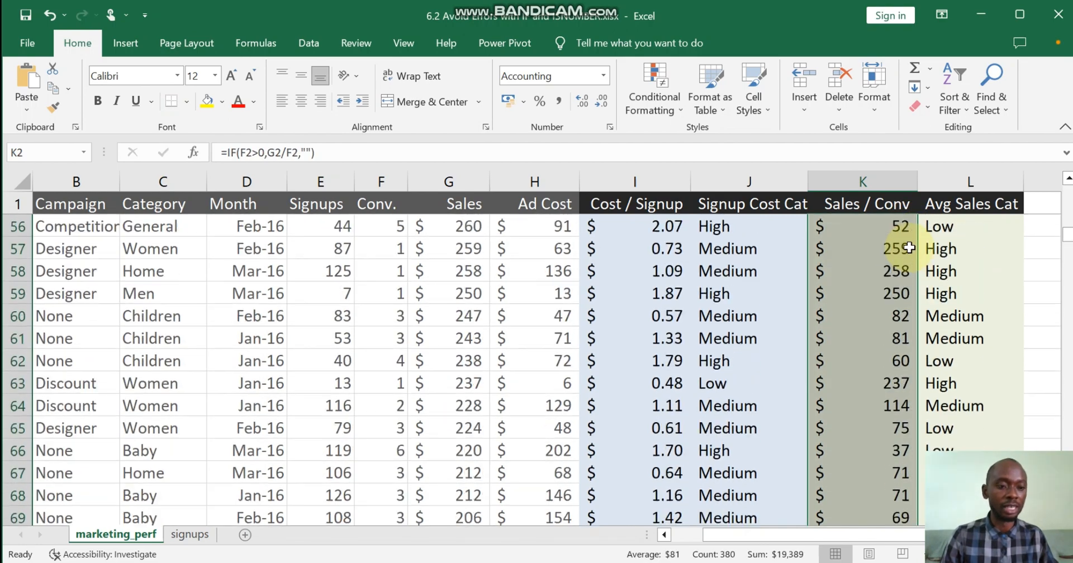
scroll(910, 242, down, 20)
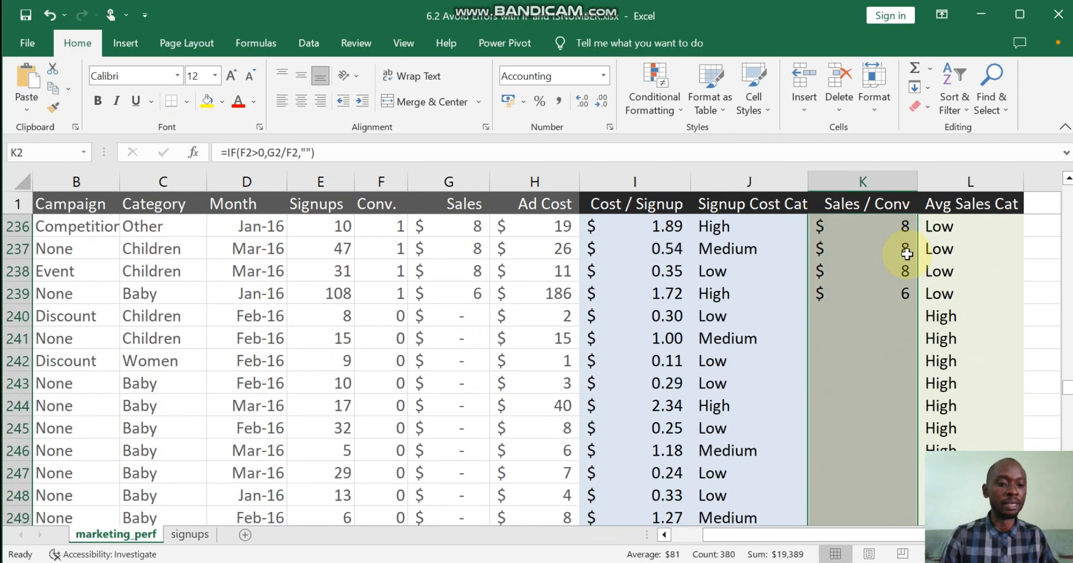
scroll(890, 351, down, 20)
scroll(900, 297, up, 18)
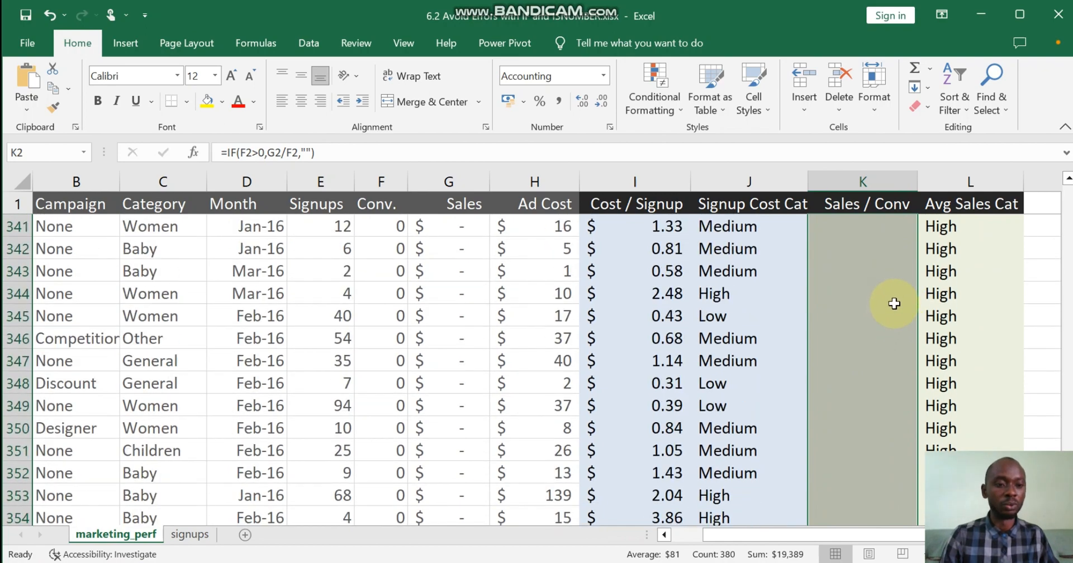
Change the Avg Sales Cat formula in L2 to =IF(ISNUMBER(K2),IF(K2<=75,"Low",IF(K2<=200,"Medium","High")),"") so non-numeric values return a blank
scroll(893, 298, down, 1)
scroll(893, 297, up, 20)
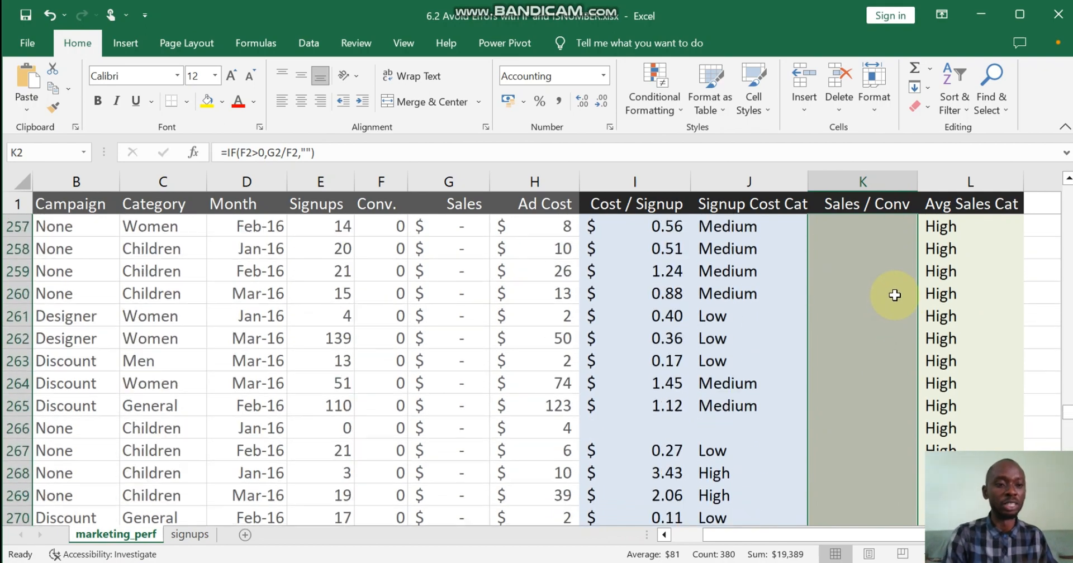
scroll(897, 303, up, 18)
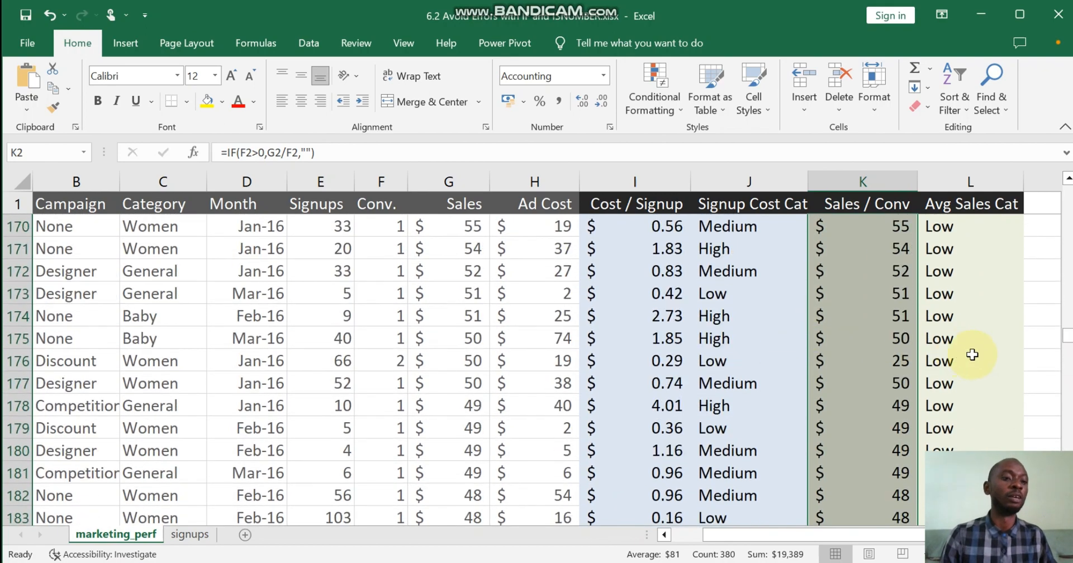
drag(1068, 338, 1067, 175)
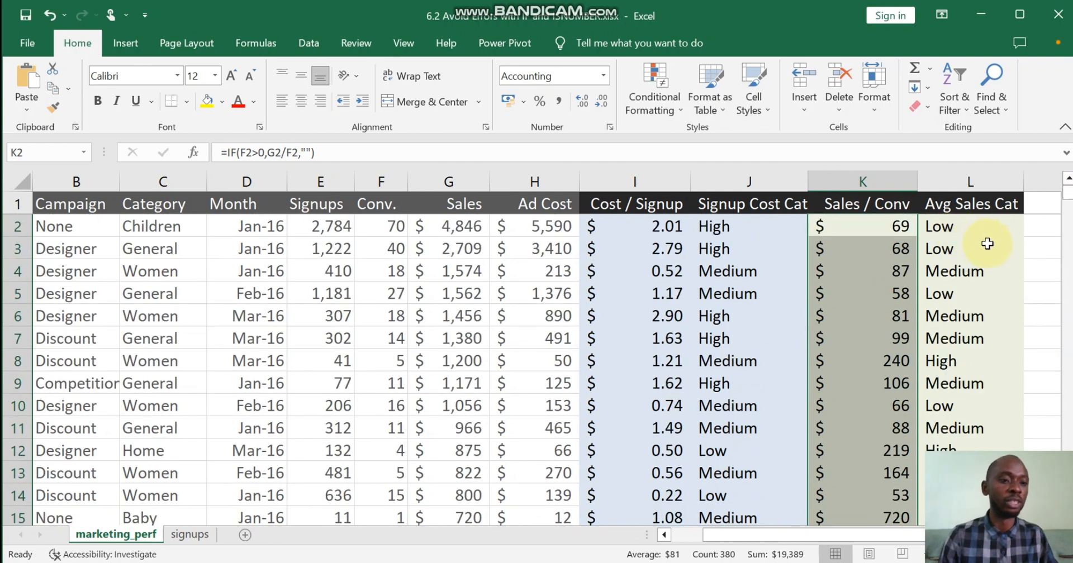
double_click(945, 226)
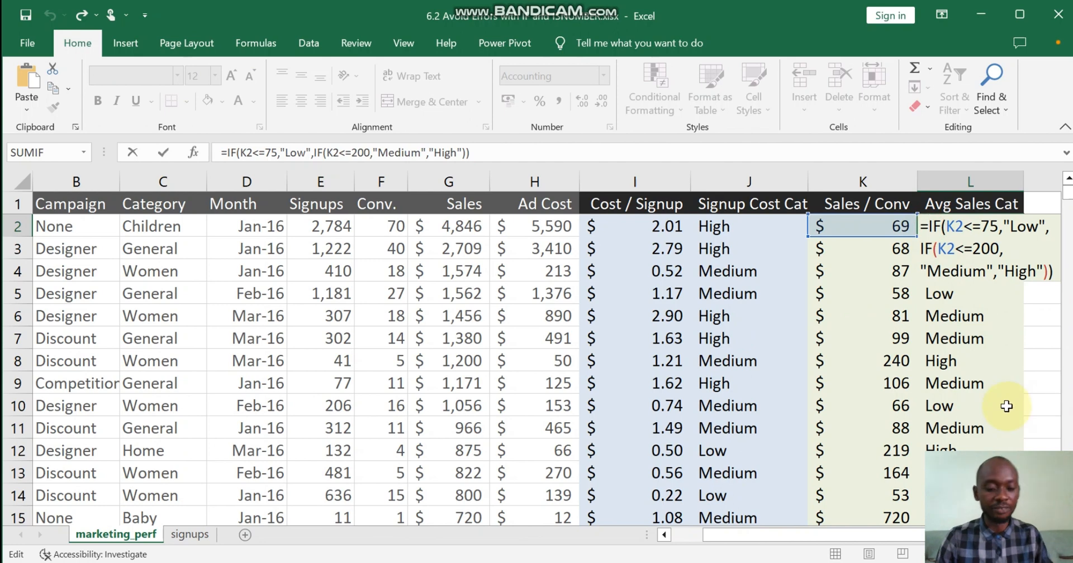
text(IF)
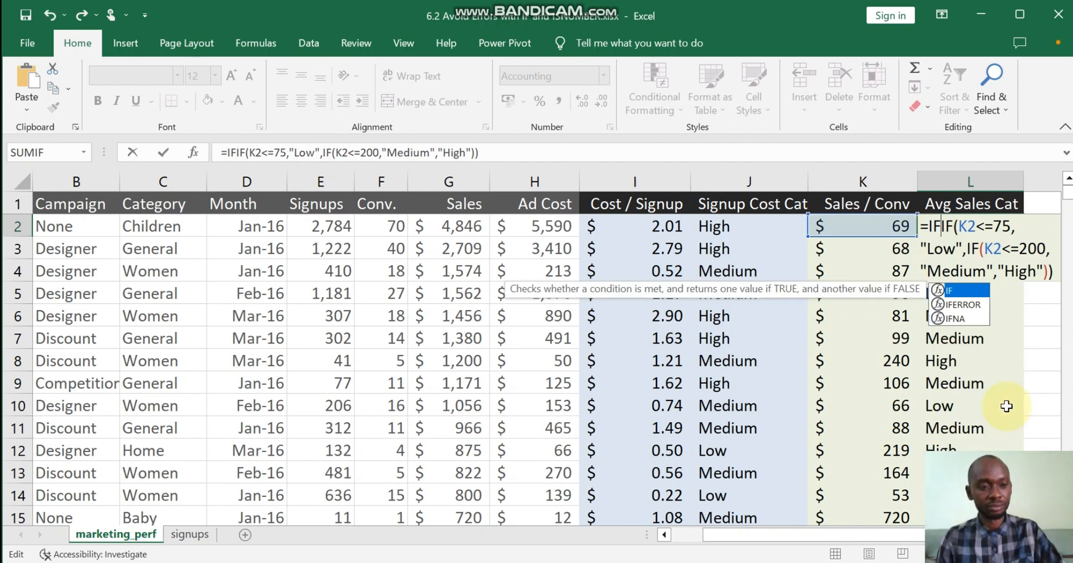
text((IS)
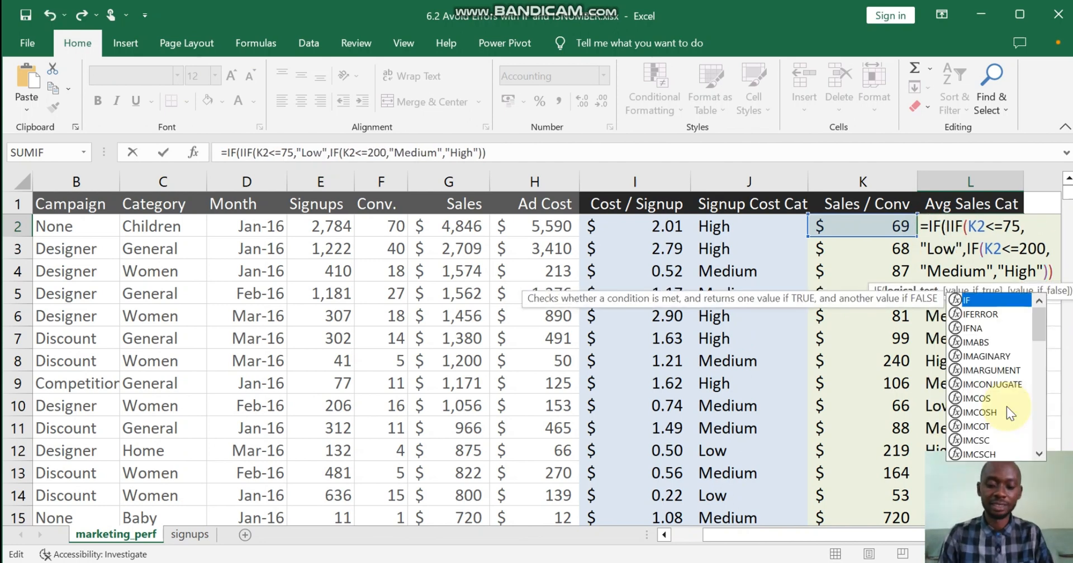
text(NUMBE)
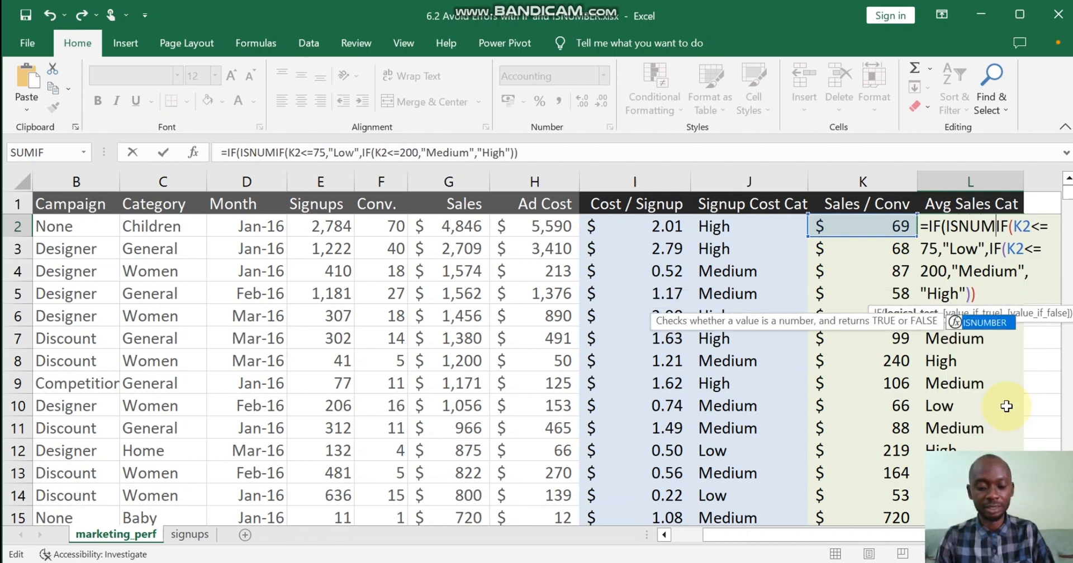
text(R)
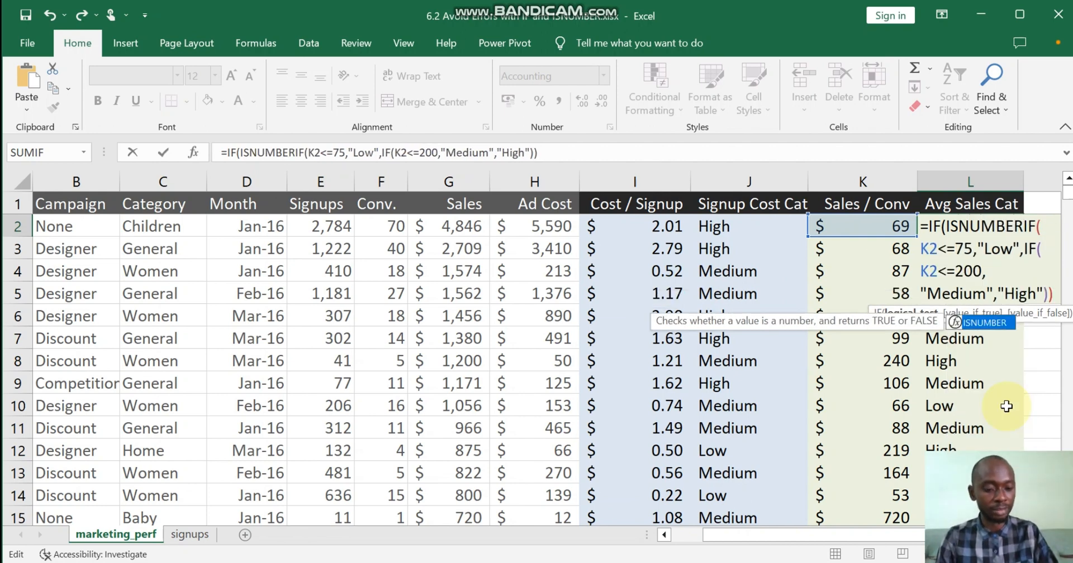
text(()
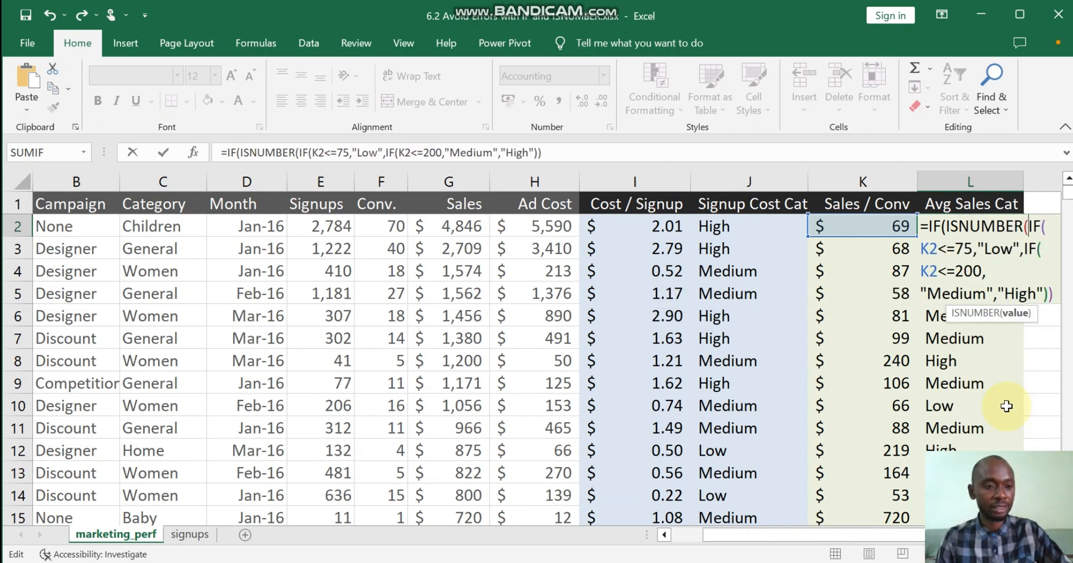
click(887, 227)
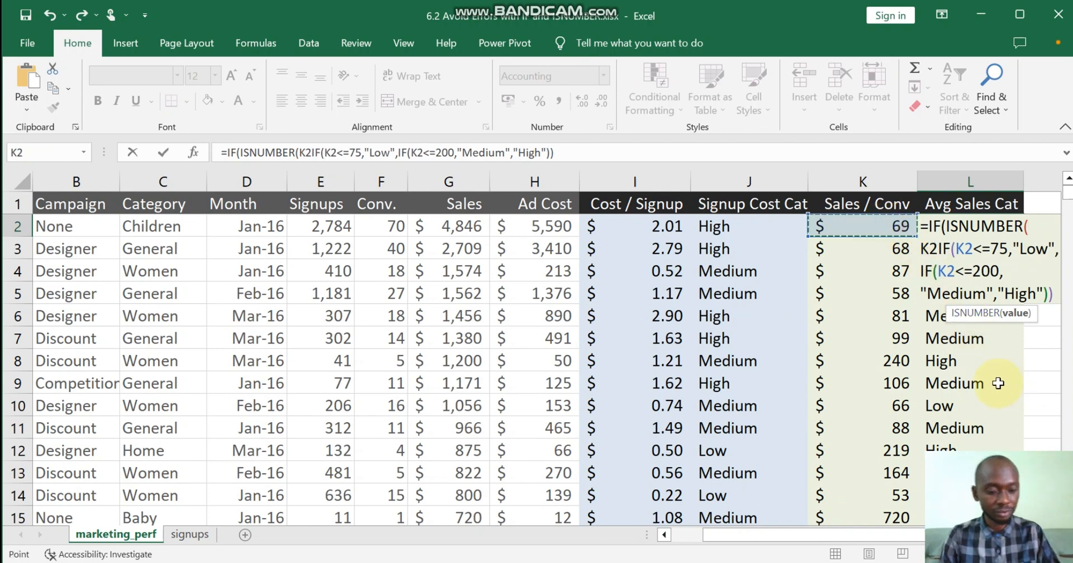
text())
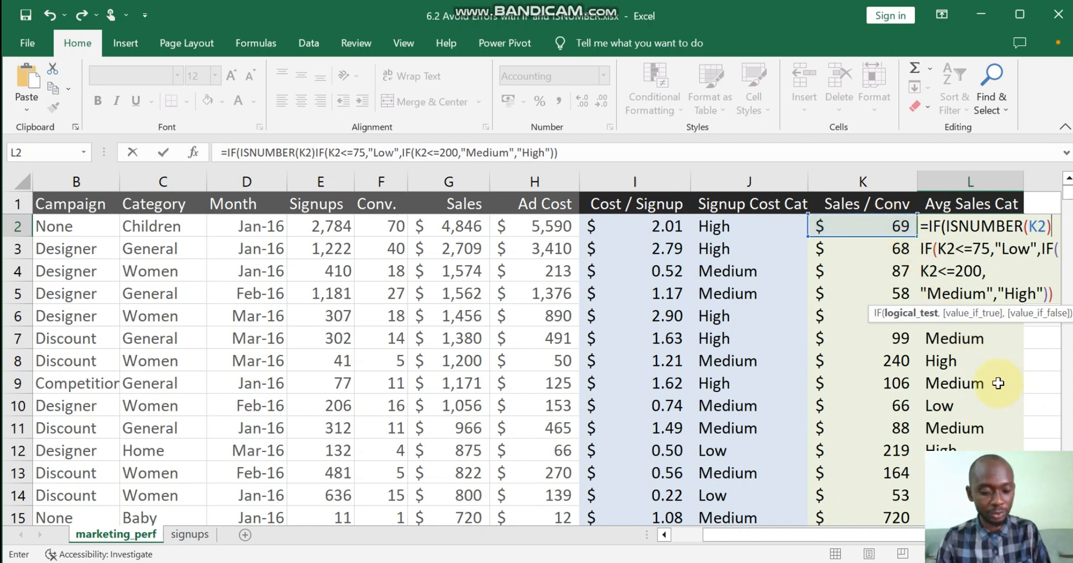
text(,)
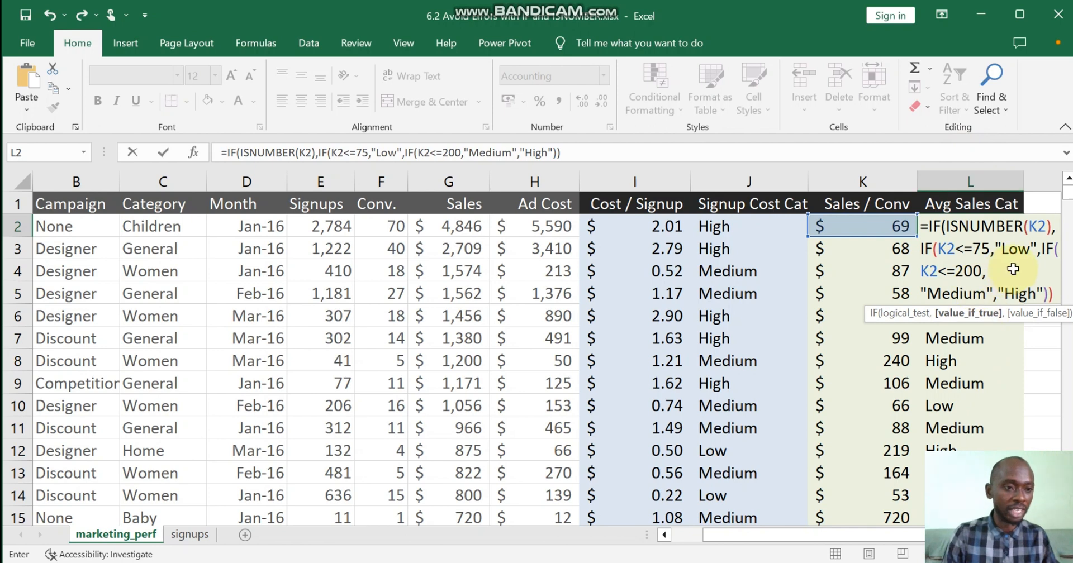
scroll(1025, 263, down, 1)
scroll(1021, 263, up, 1)
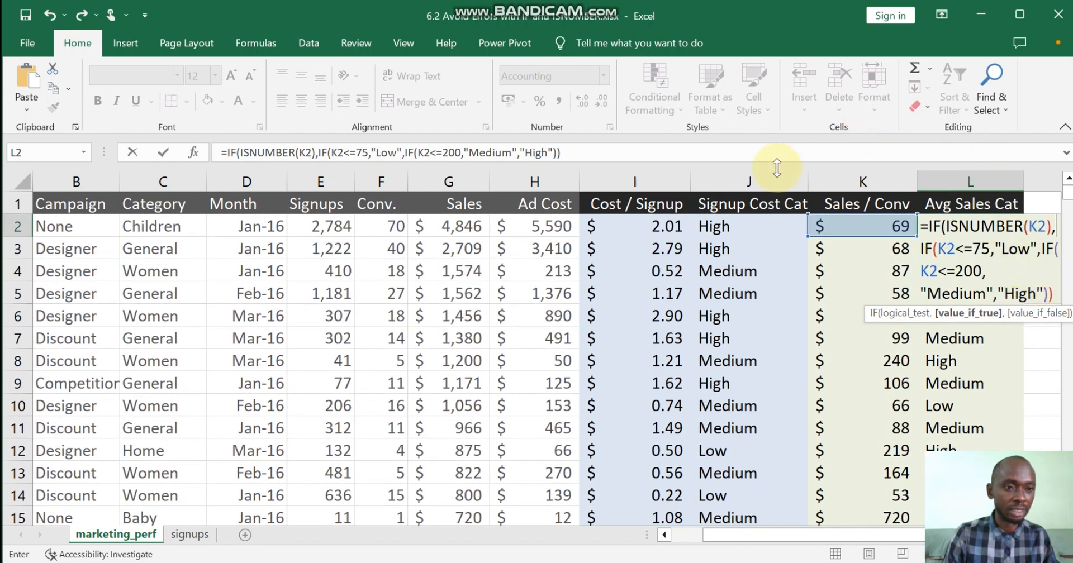
click(565, 154)
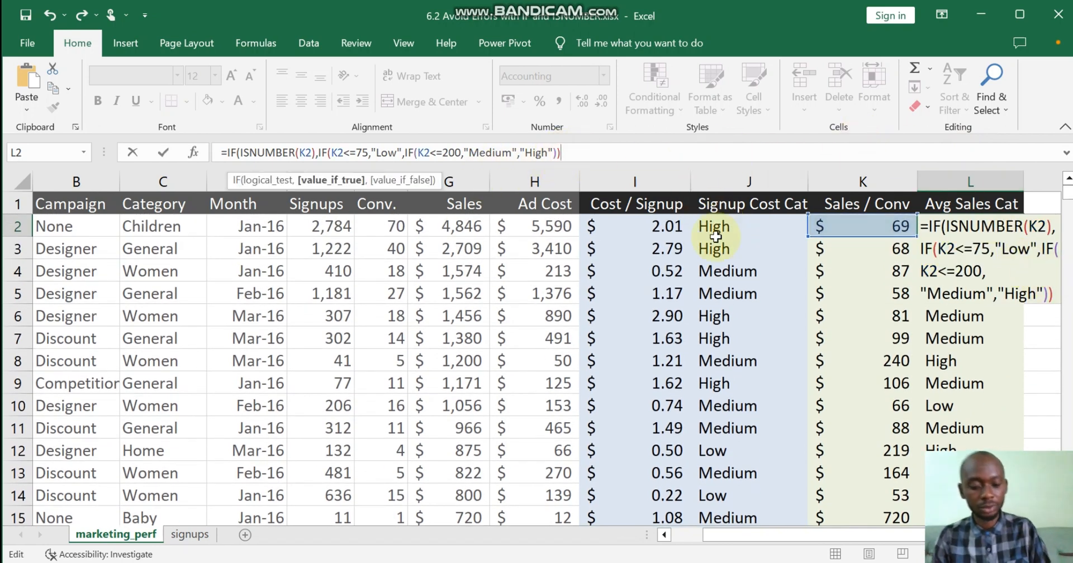
text(,"")
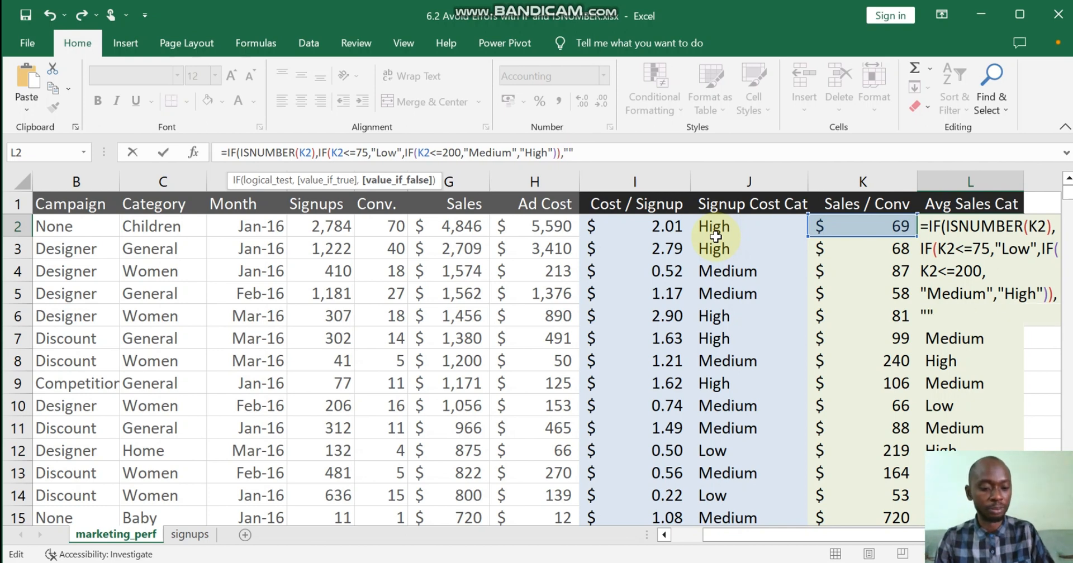
text())
key(Return)
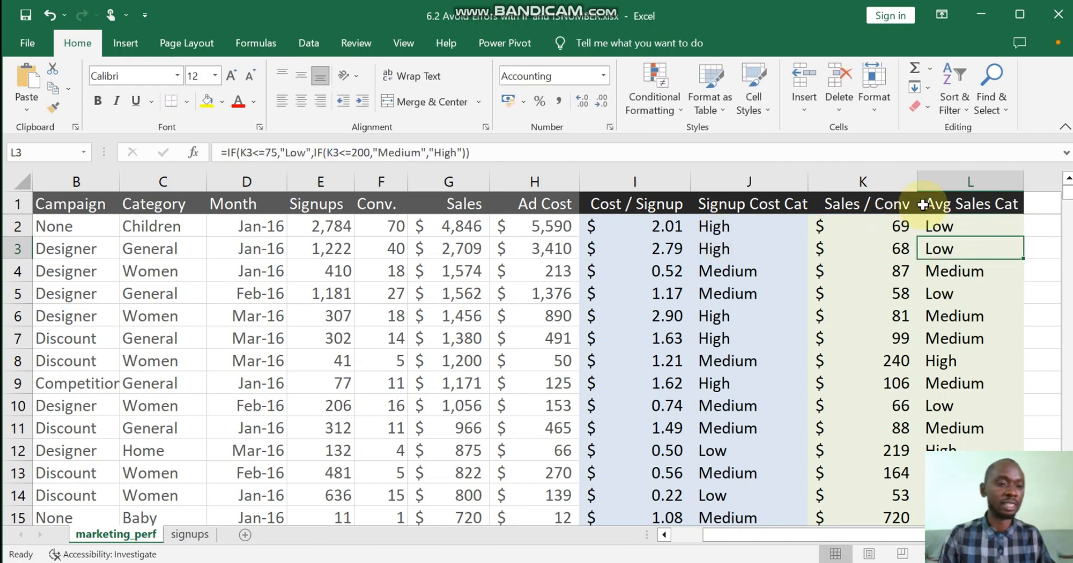
Fill the L2 formula down the Avg Sales Cat column and check the category cells of the zero-conversion rows
click(1014, 233)
double_click(1024, 237)
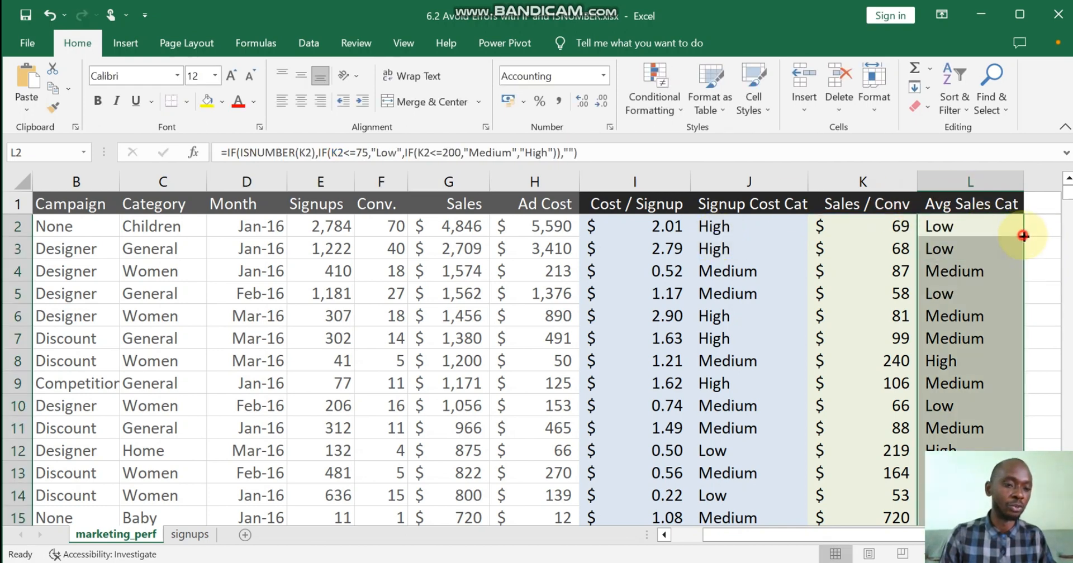
scroll(917, 274, down, 20)
scroll(917, 284, down, 20)
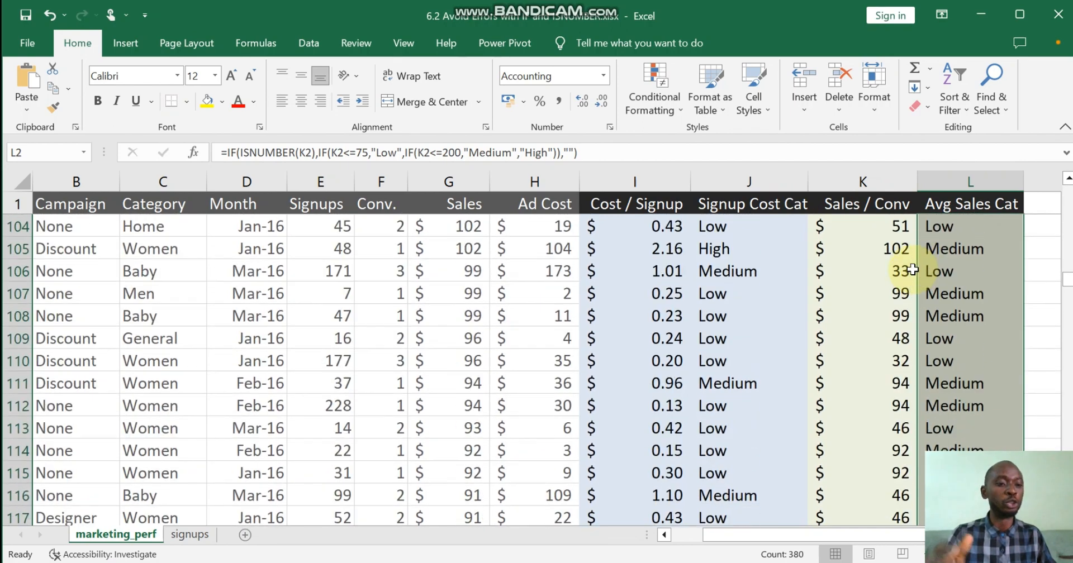
scroll(898, 260, down, 14)
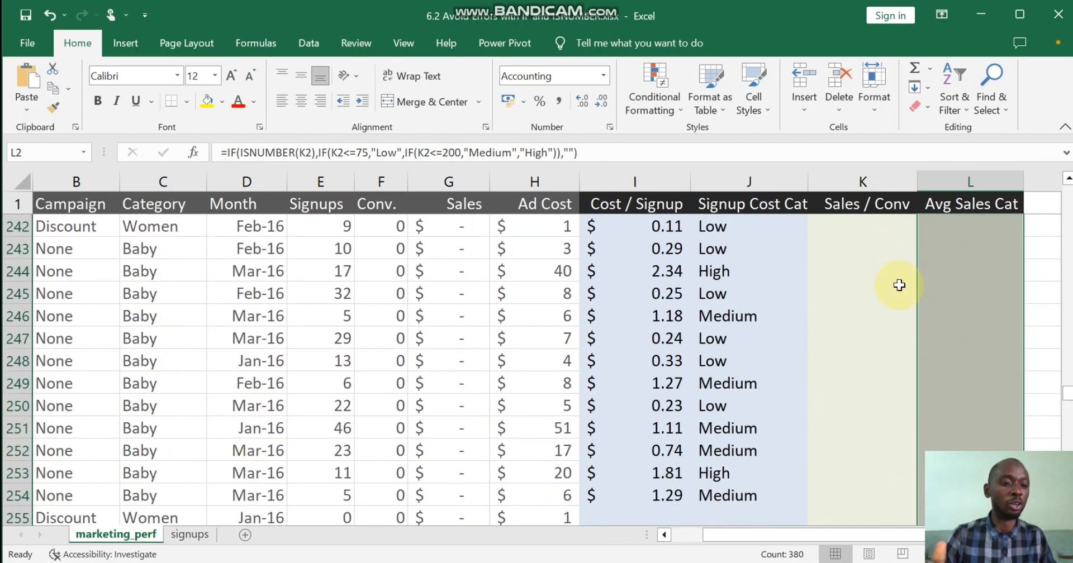
scroll(982, 352, up, 5)
scroll(982, 299, down, 7)
scroll(980, 293, down, 20)
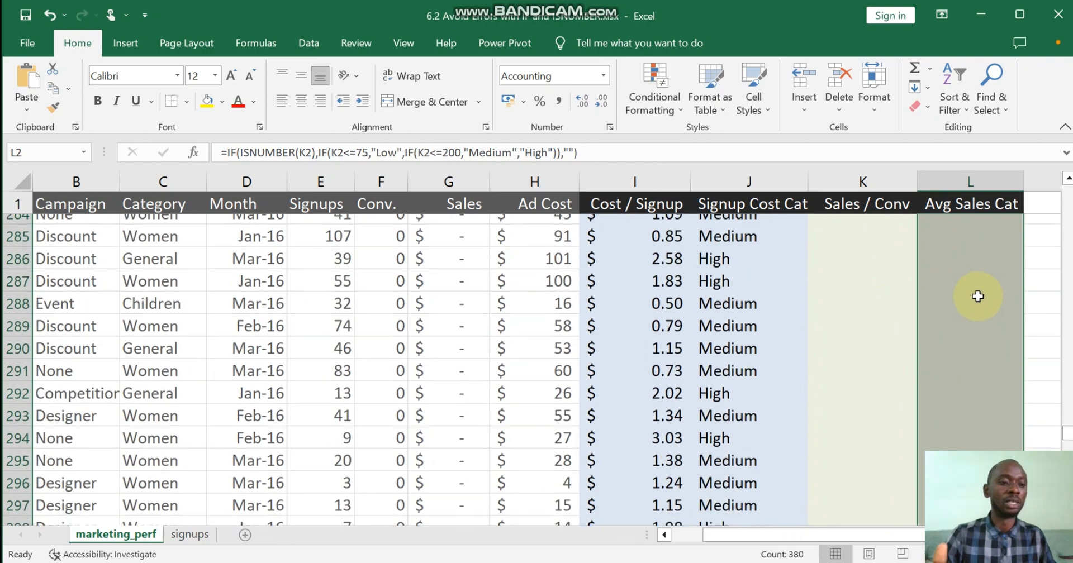
scroll(971, 329, down, 7)
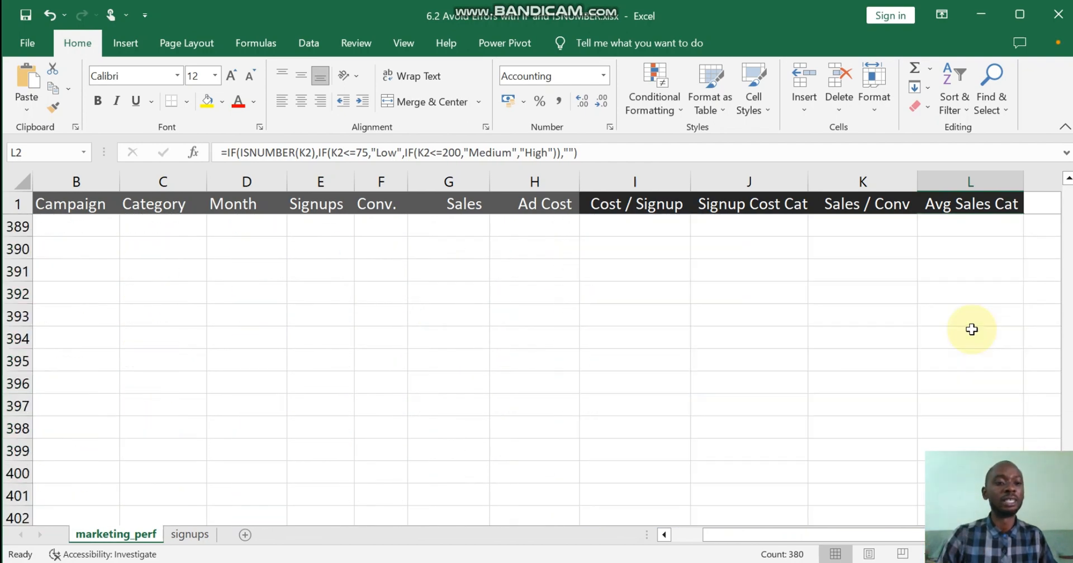
scroll(969, 330, up, 19)
scroll(973, 332, up, 19)
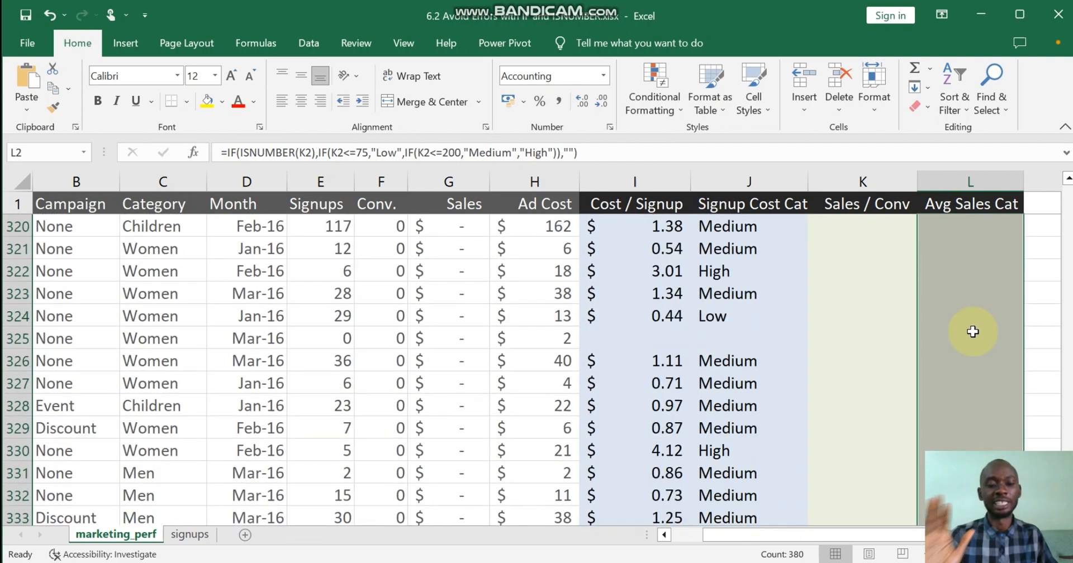